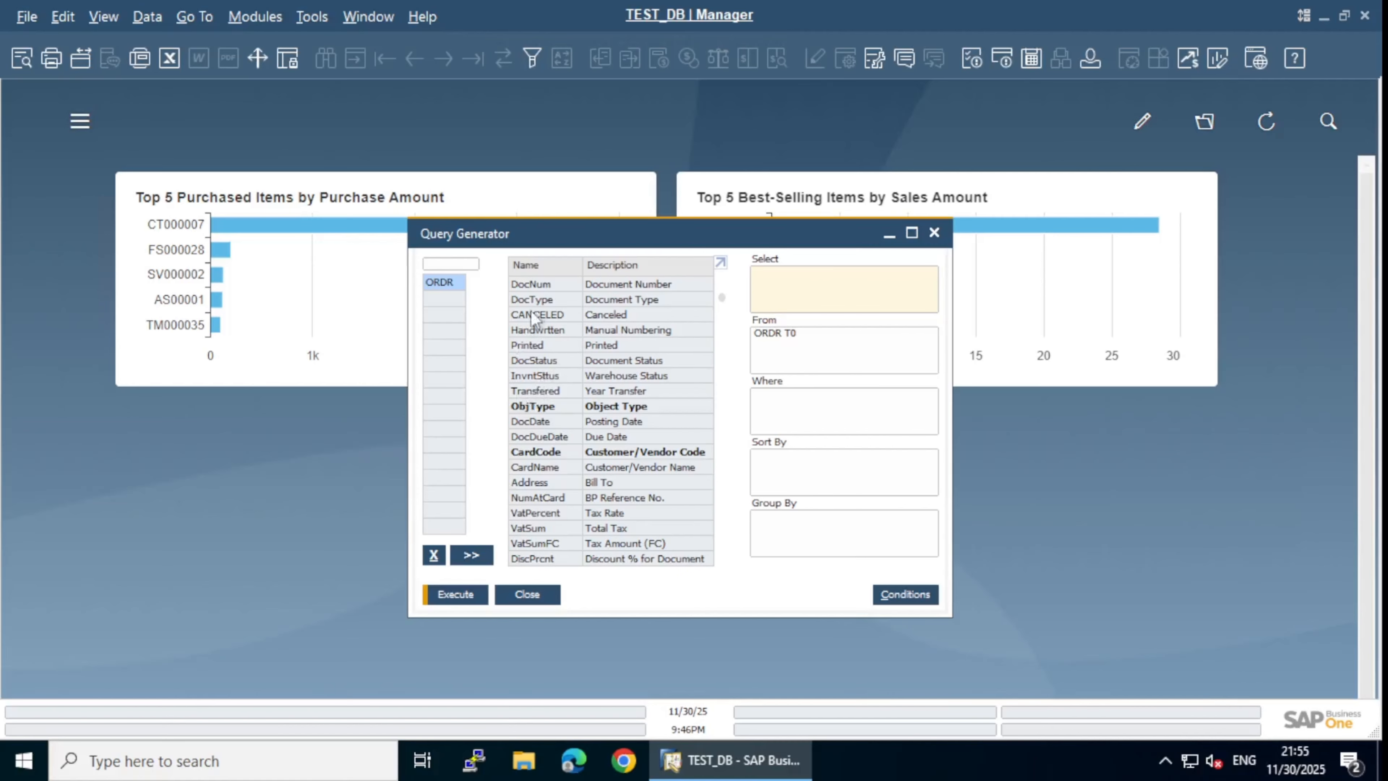
Build the Select clause from the ORDR fields DocNum, CardCode and DocTotal, preceded by TOP 5.
double_click(544, 282)
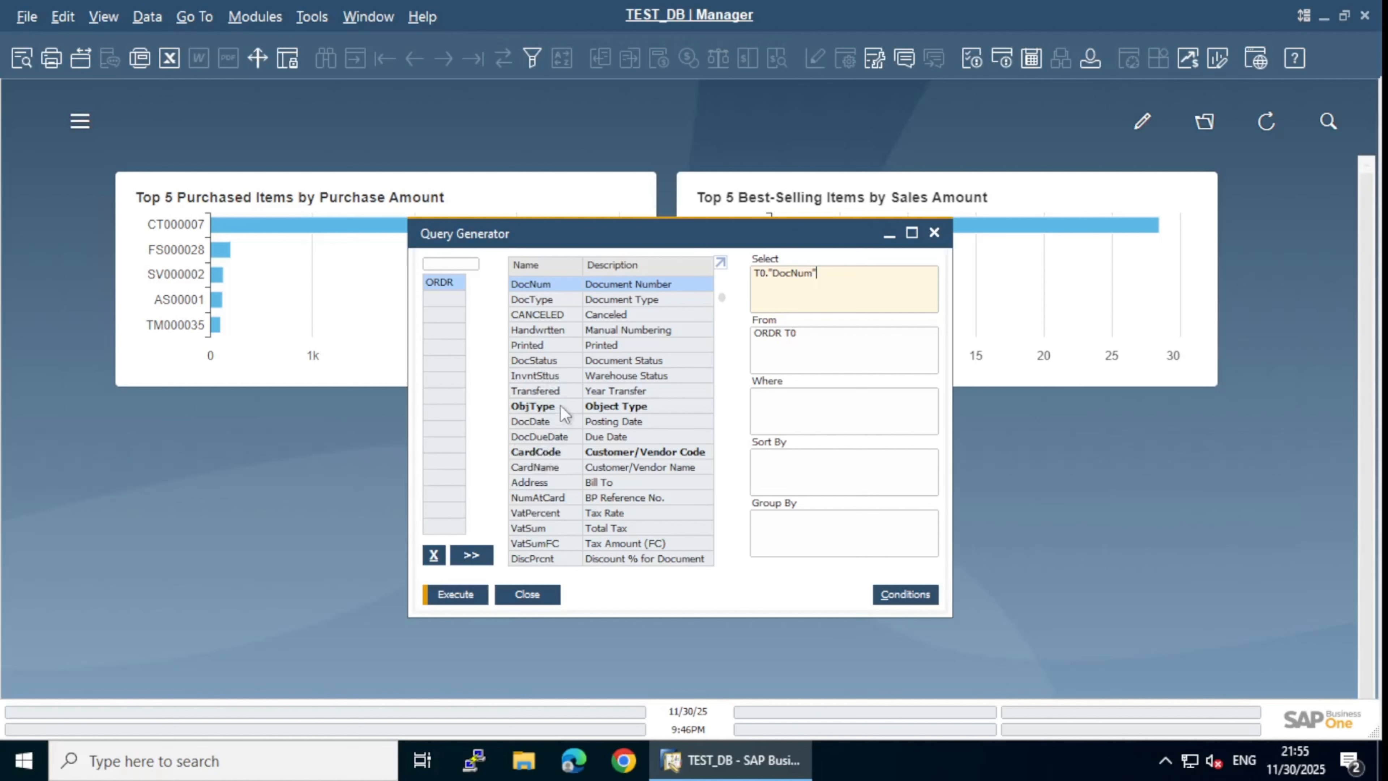
double_click(534, 452)
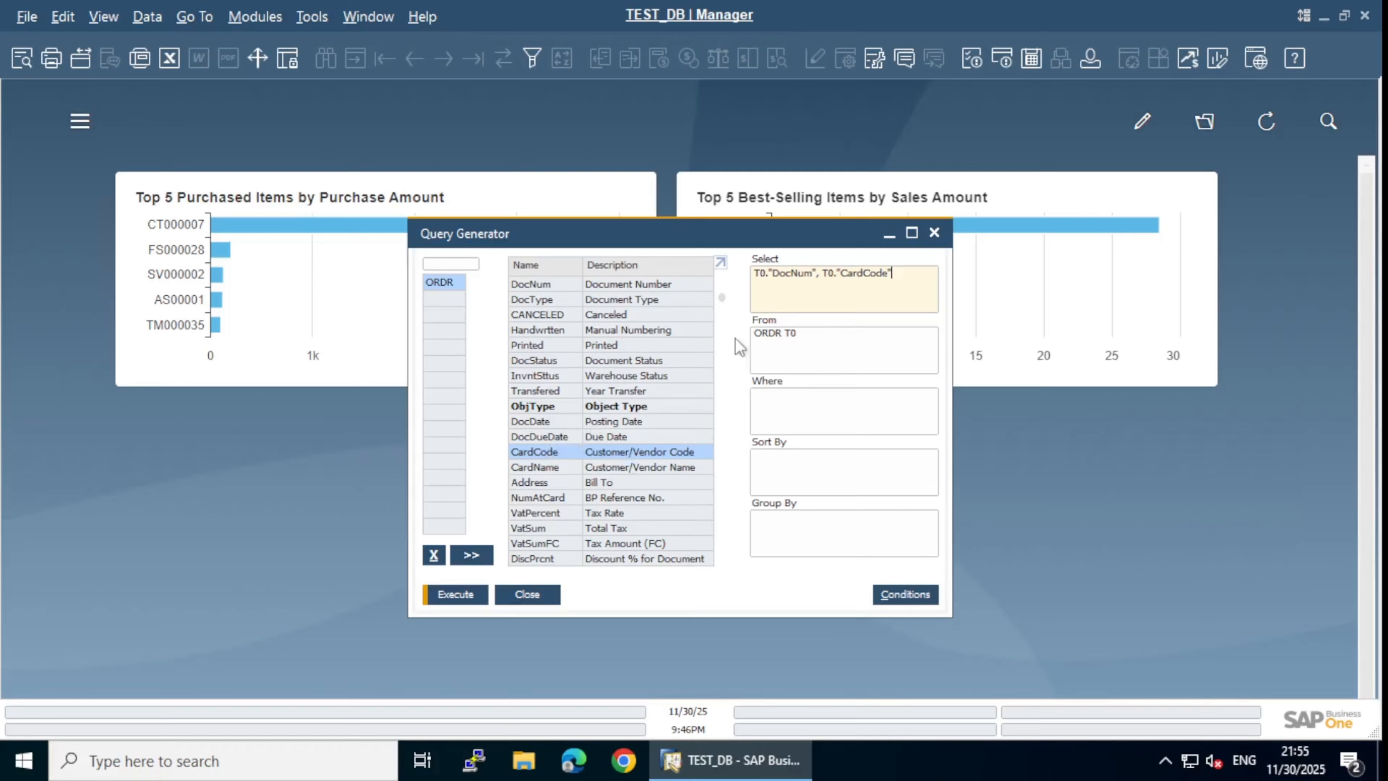
scroll(723, 298, "down", 4)
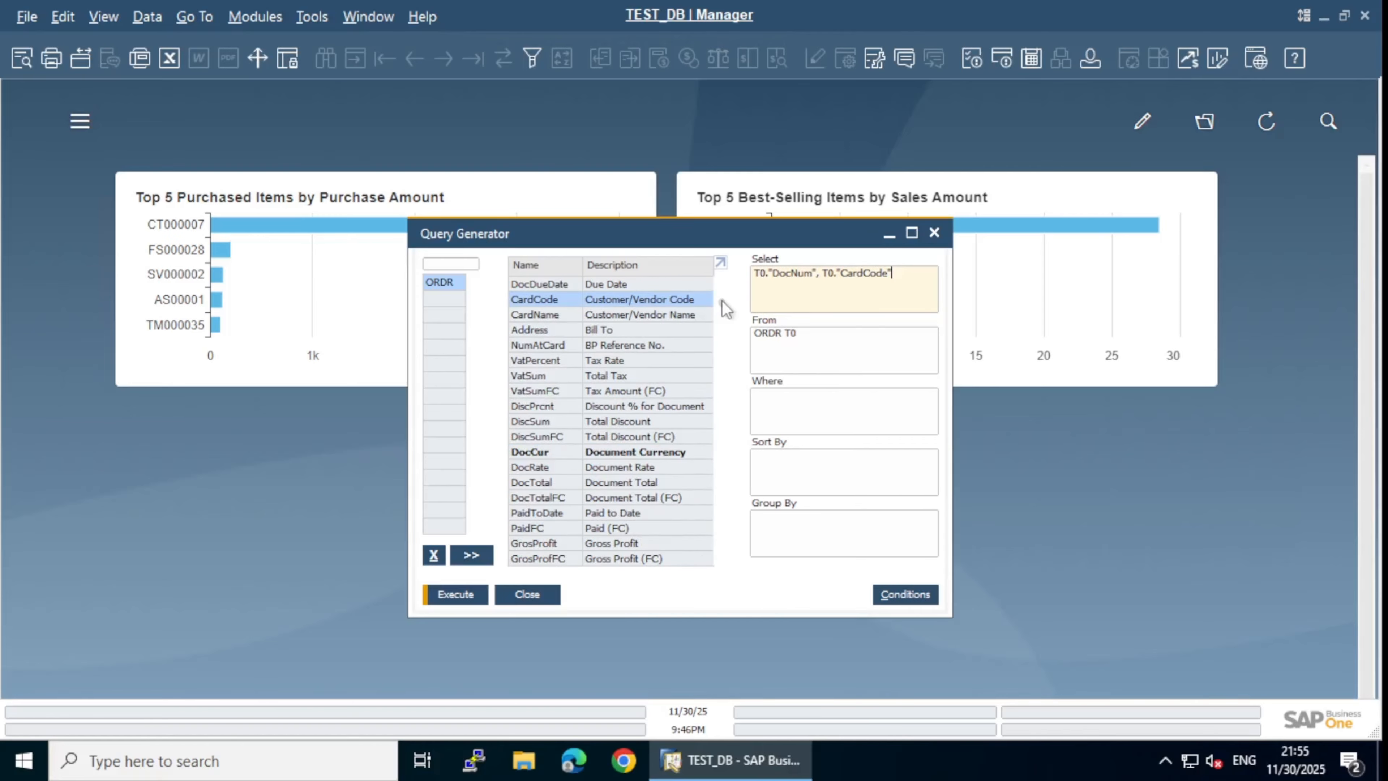
double_click(555, 483)
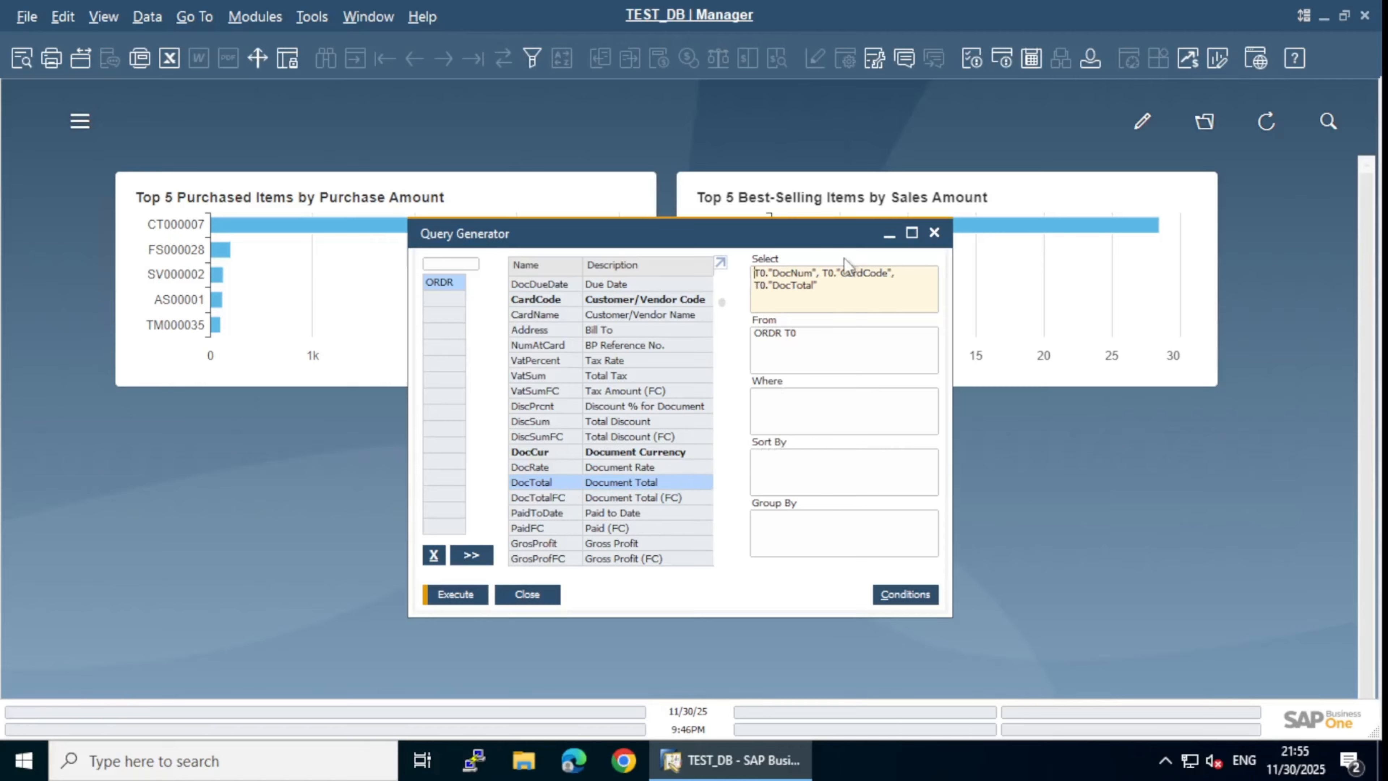
type("TOP 5")
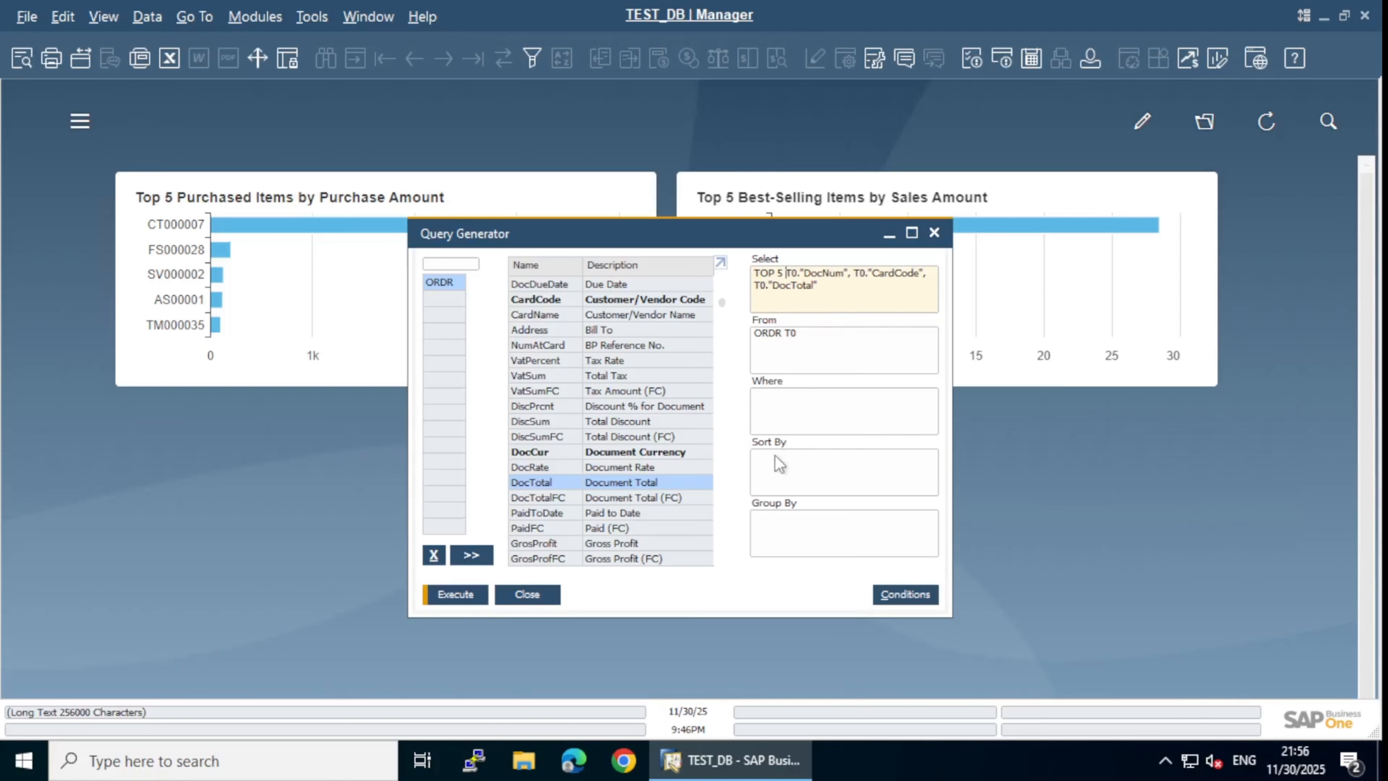
Sort the query by T0."DocTotal" with the keyword DSC and execute it.
left_click(774, 476)
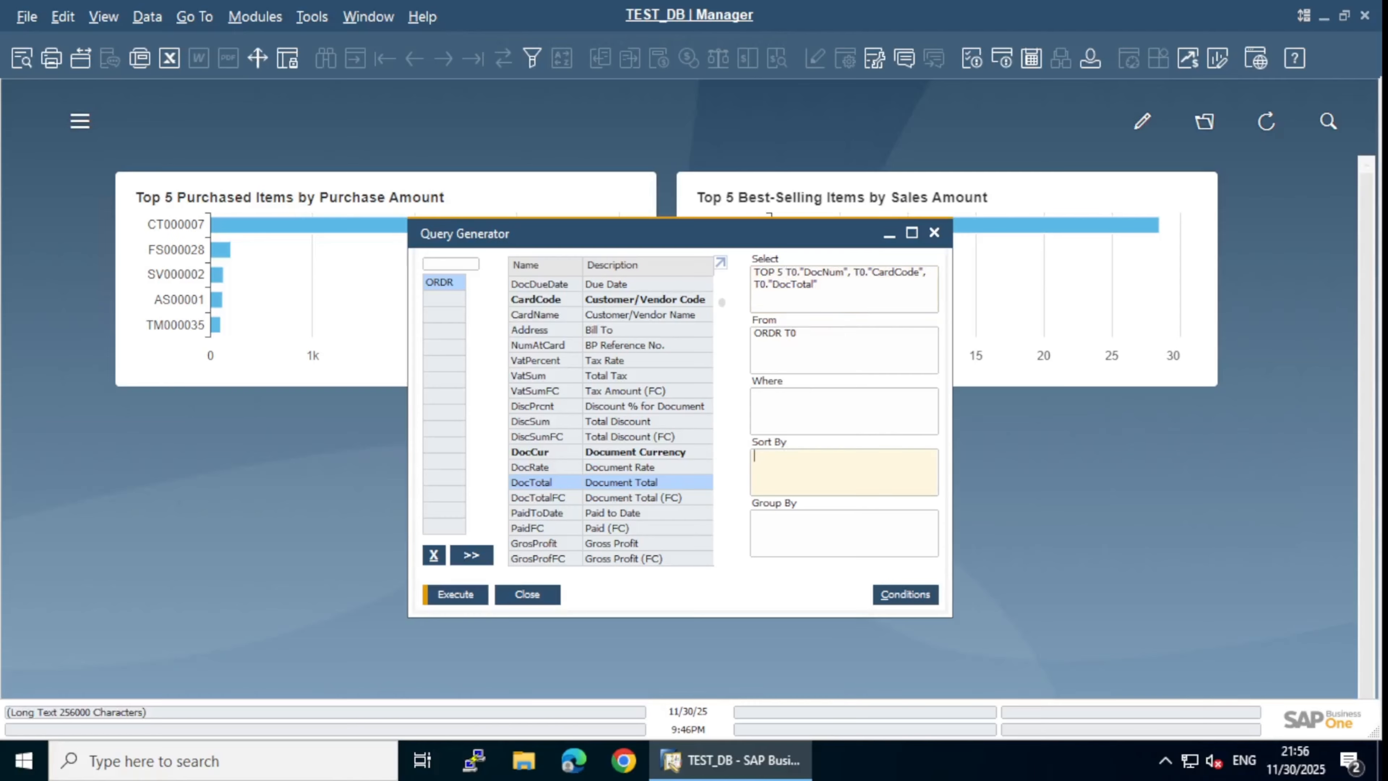
double_click(532, 480)
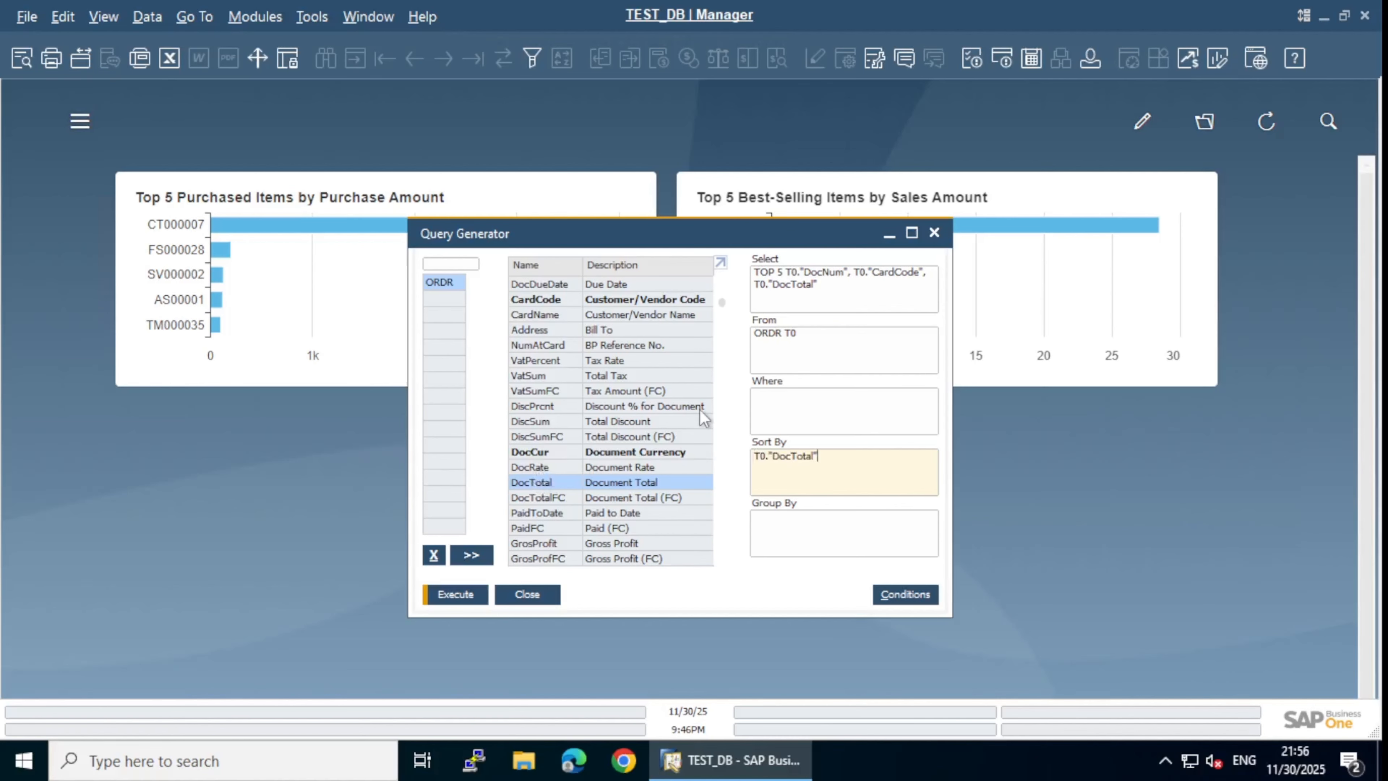
type("ASC")
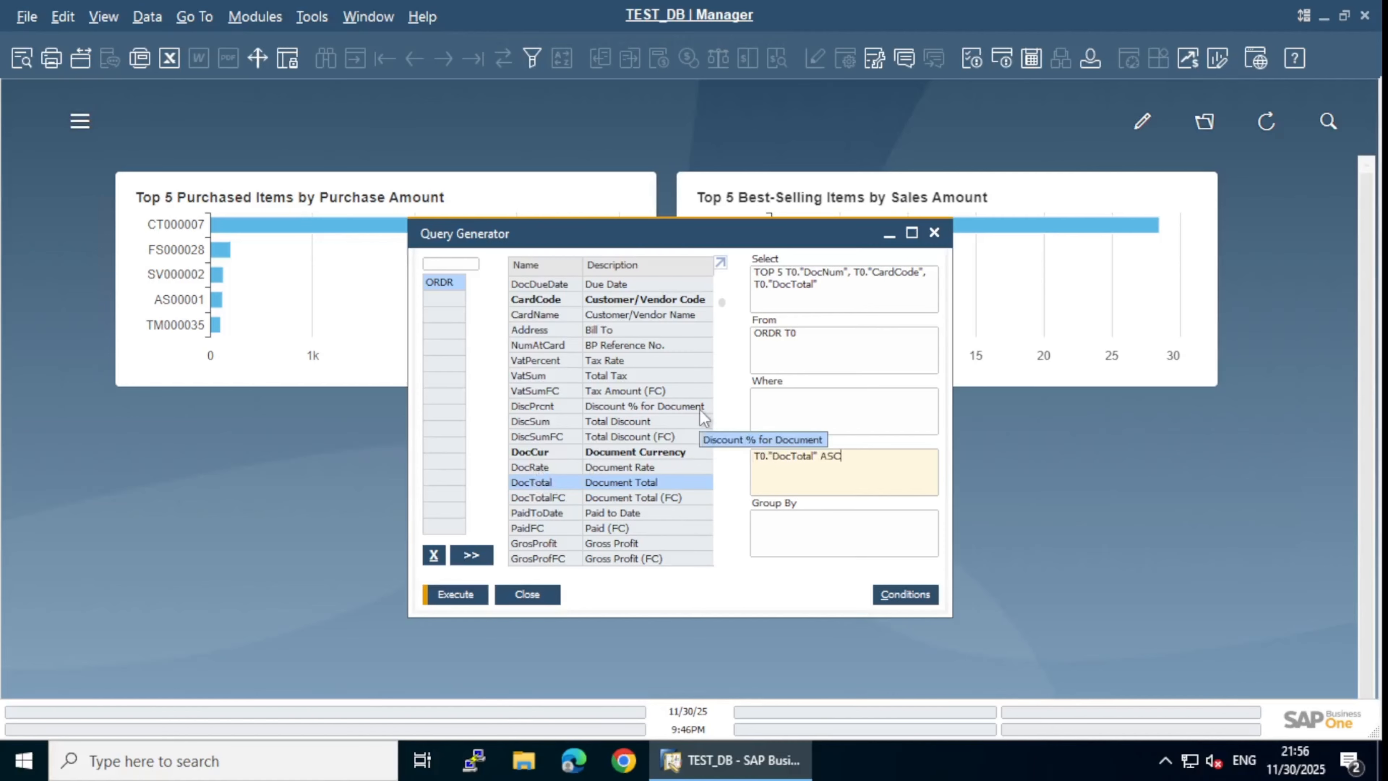
key("BackSpace")
key("BackSpace")
type("DSC")
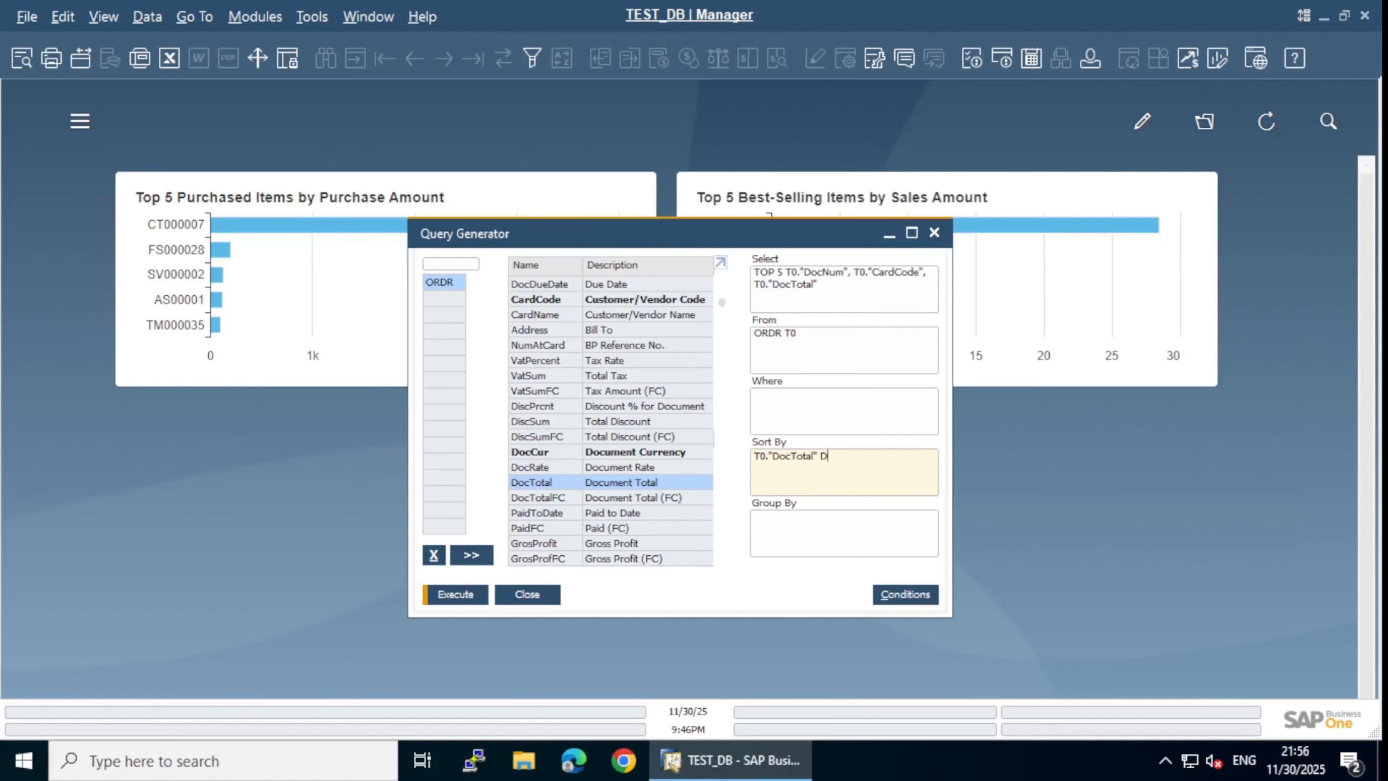
left_click(462, 596)
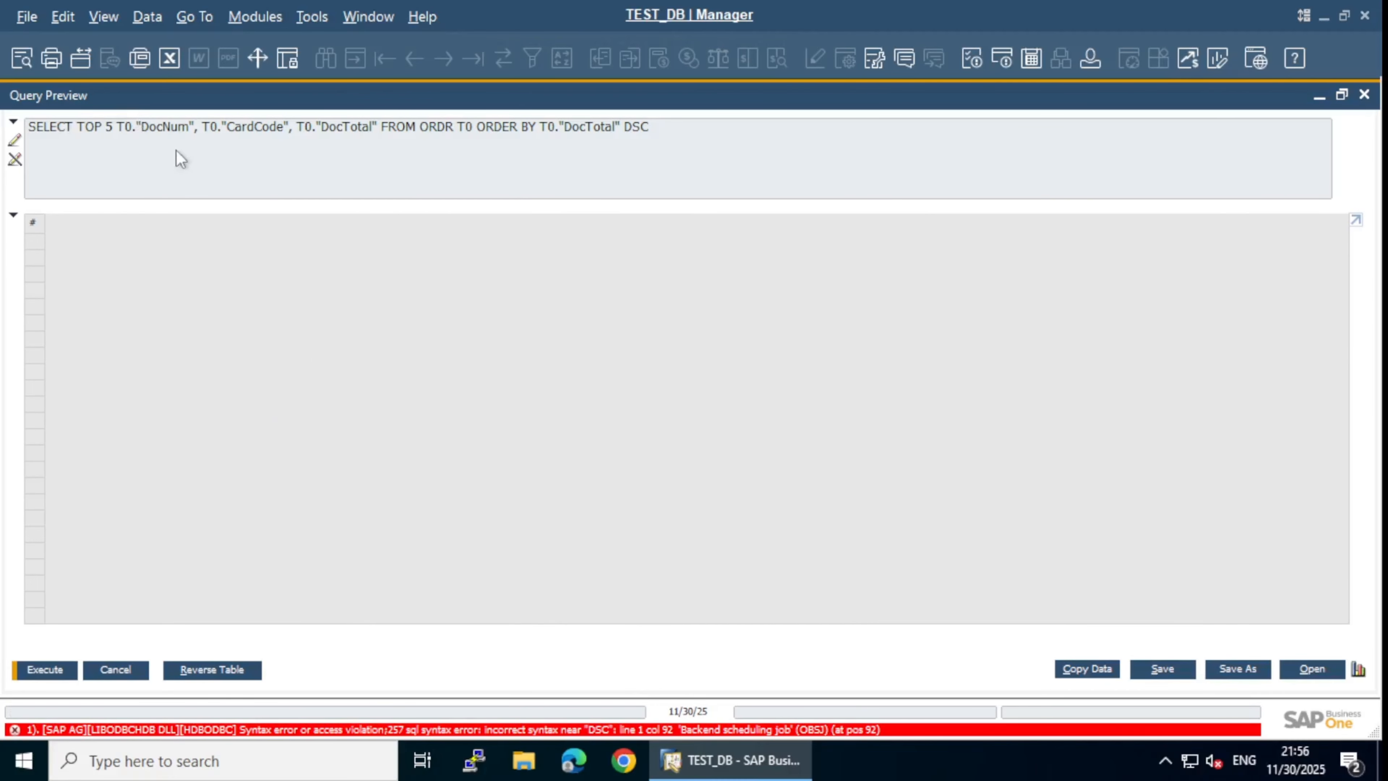
Make the query text editable, correct the sort keyword to DESC and execute the query again.
left_click(15, 140)
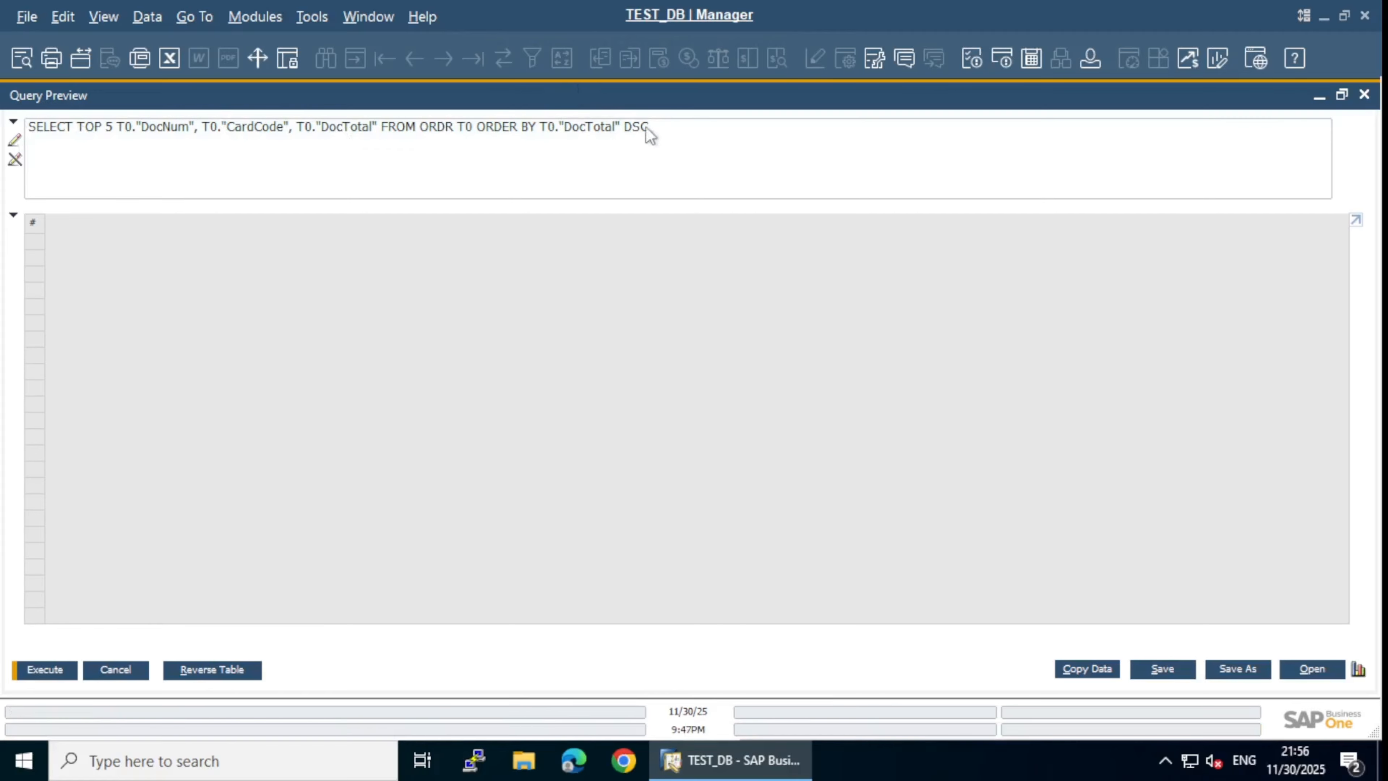
left_click(661, 140)
key("End")
key("BackSpace")
key("BackSpace")
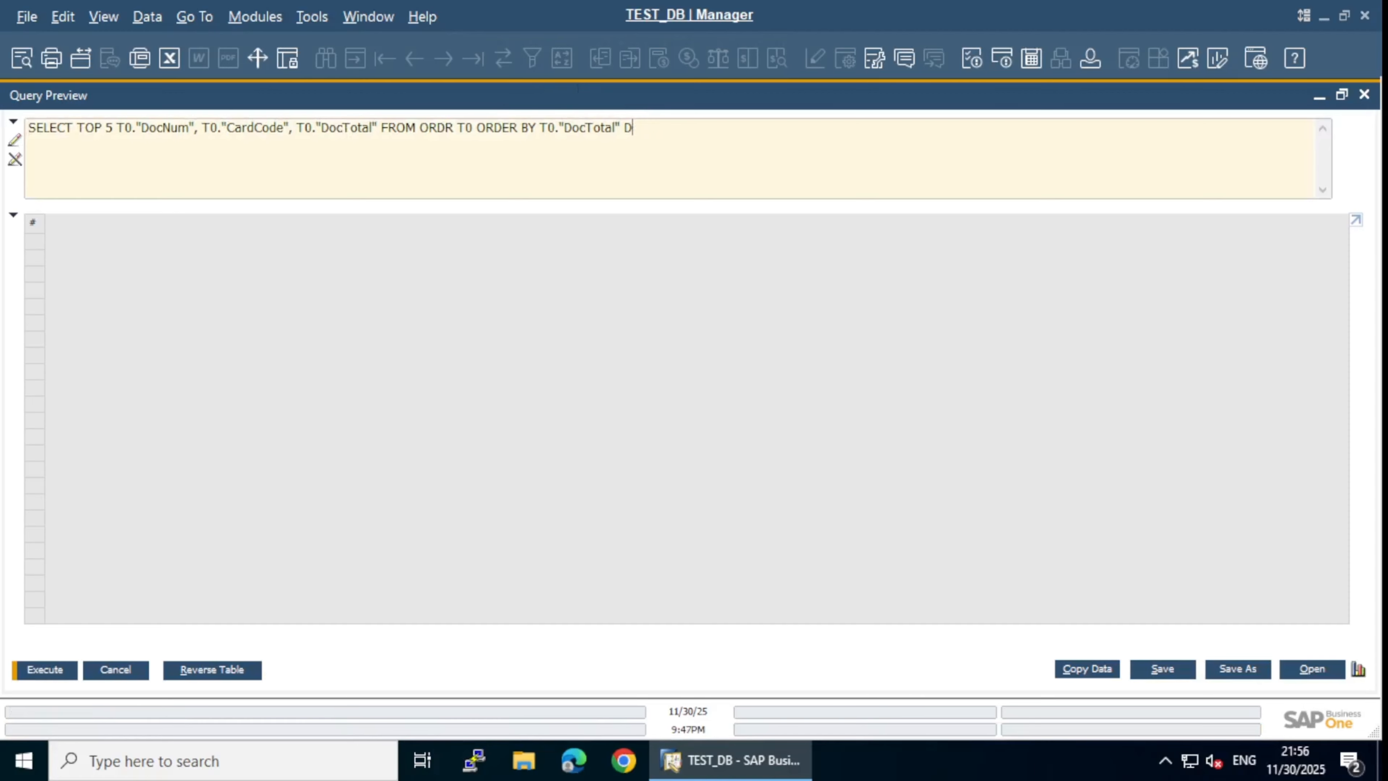
type("ESC")
left_click(60, 676)
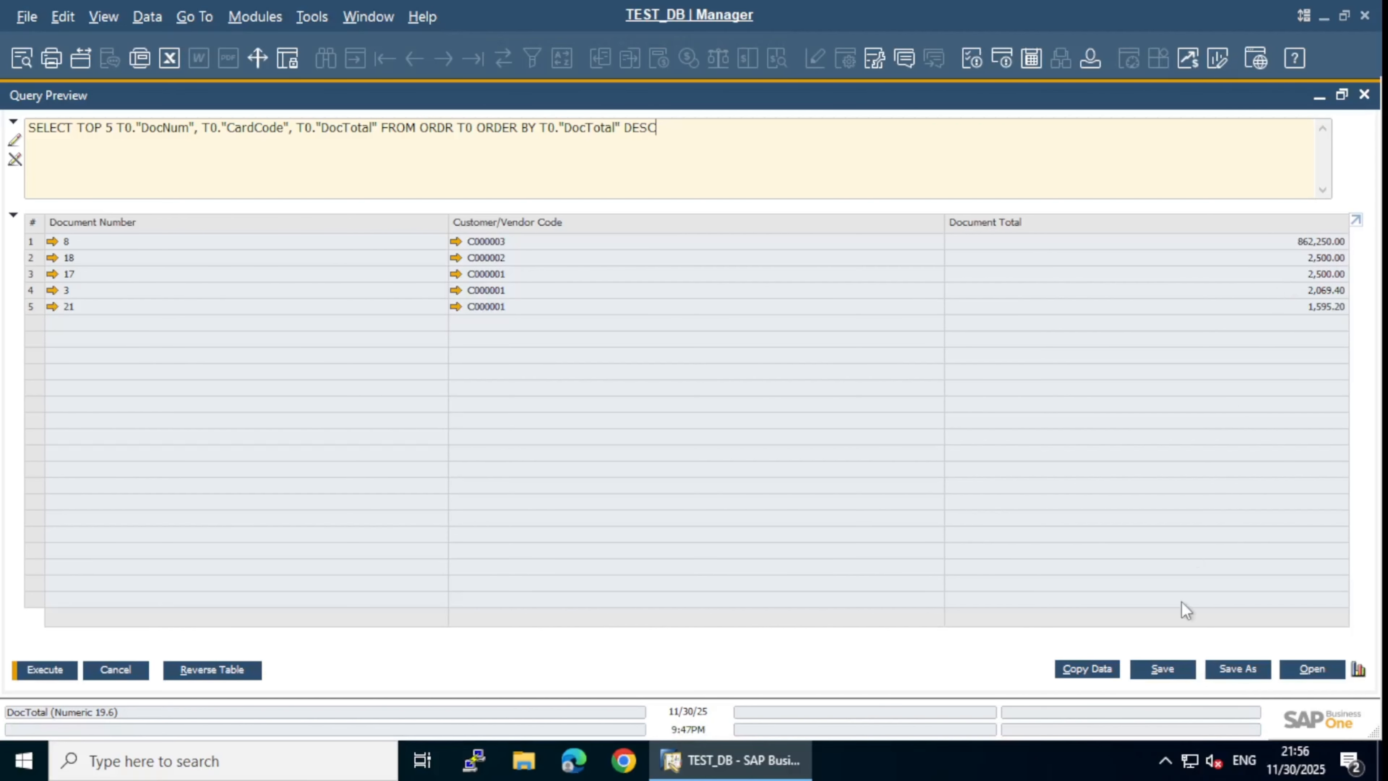
Save the query as "Top 5 Sales Order by Value" in the General category.
left_click(1166, 668)
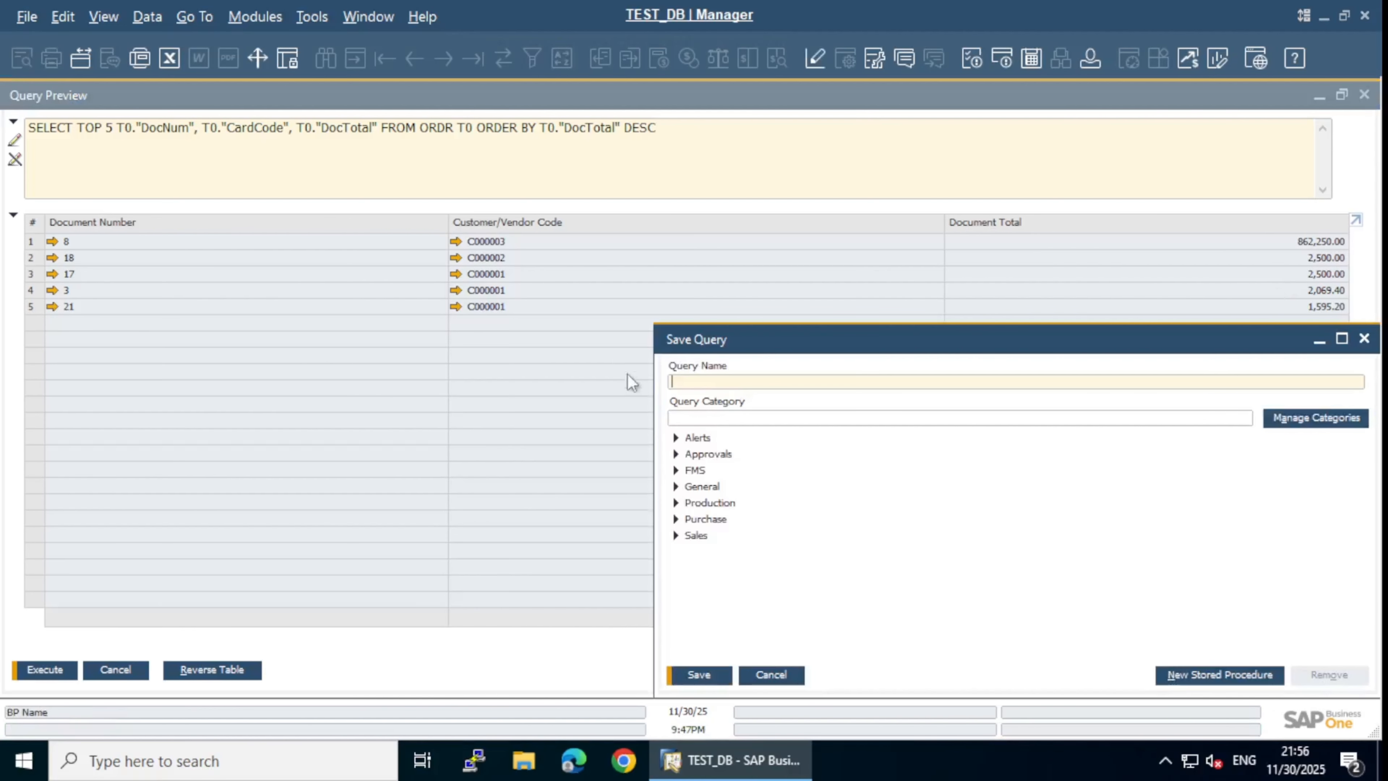
left_click(718, 485)
type("Tp")
key("BackSpace")
type("op 5 ")
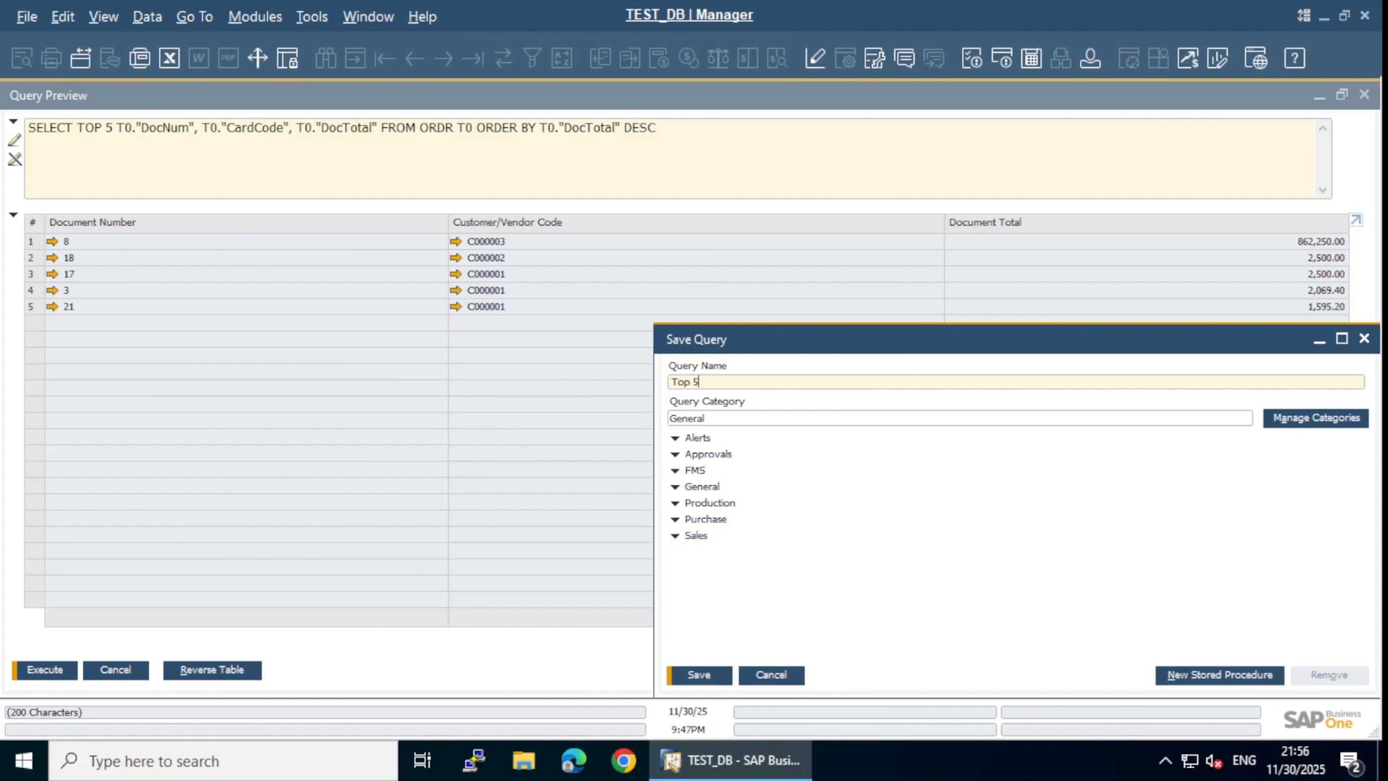
type("Sales Order by Value")
key("Return")
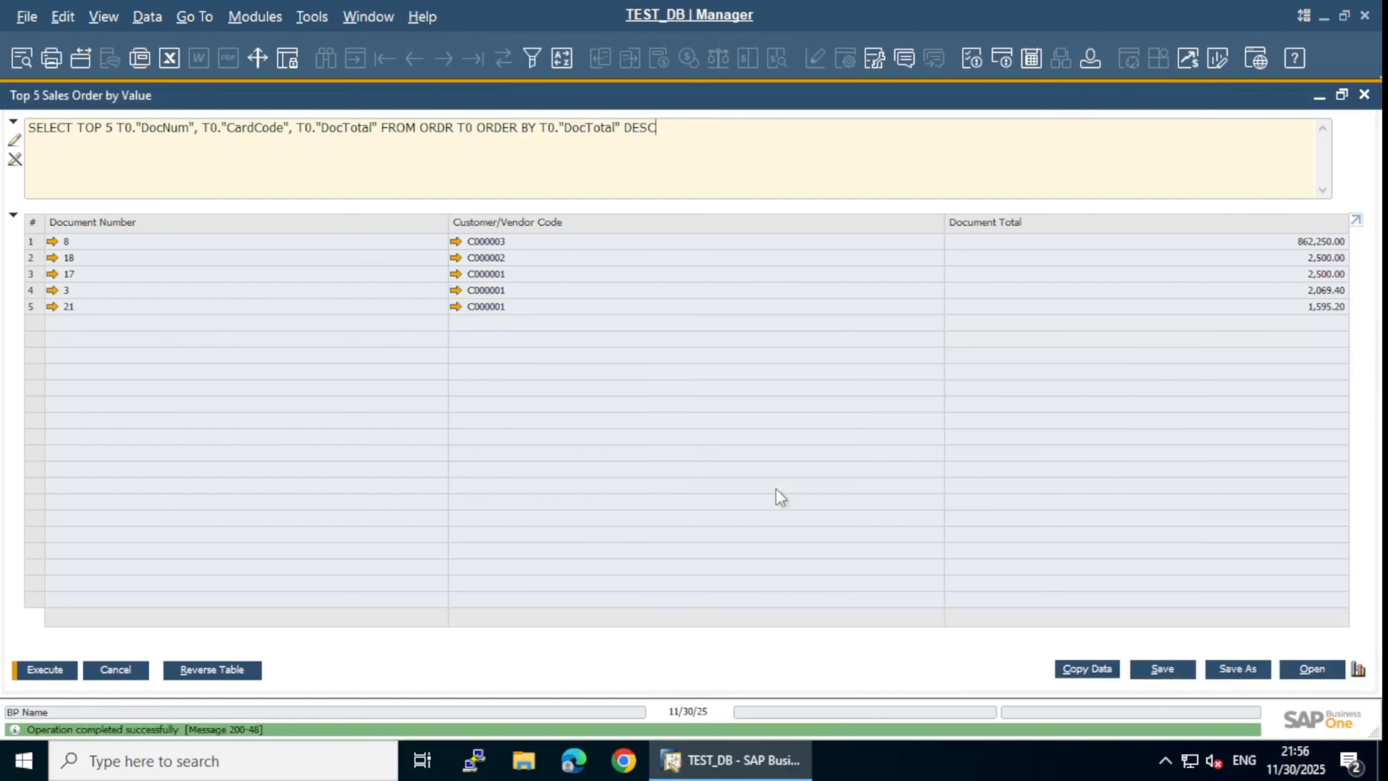
Close the query windows and start a new record in the cockpit's Count Widget Setup.
key("Escape")
key("Escape")
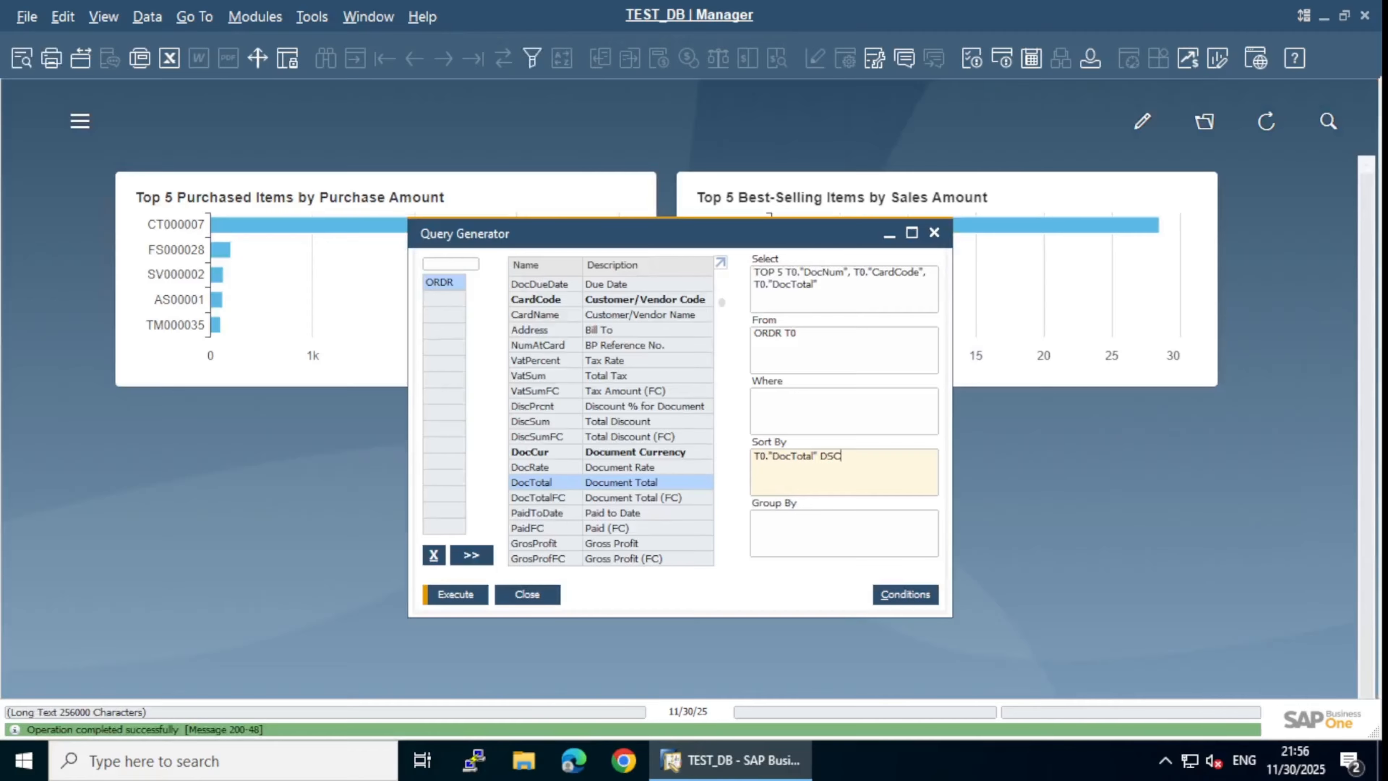
left_click(312, 16)
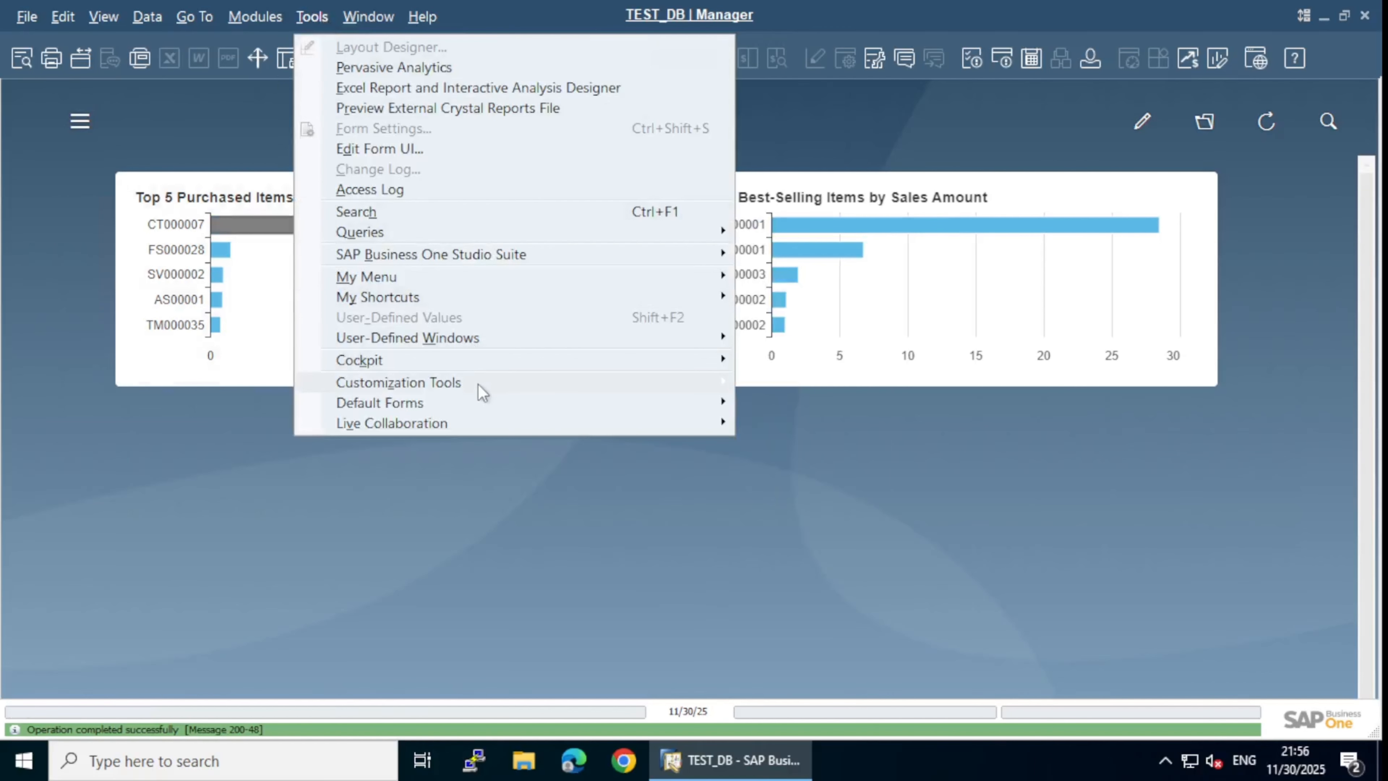
mouse_move(521, 371)
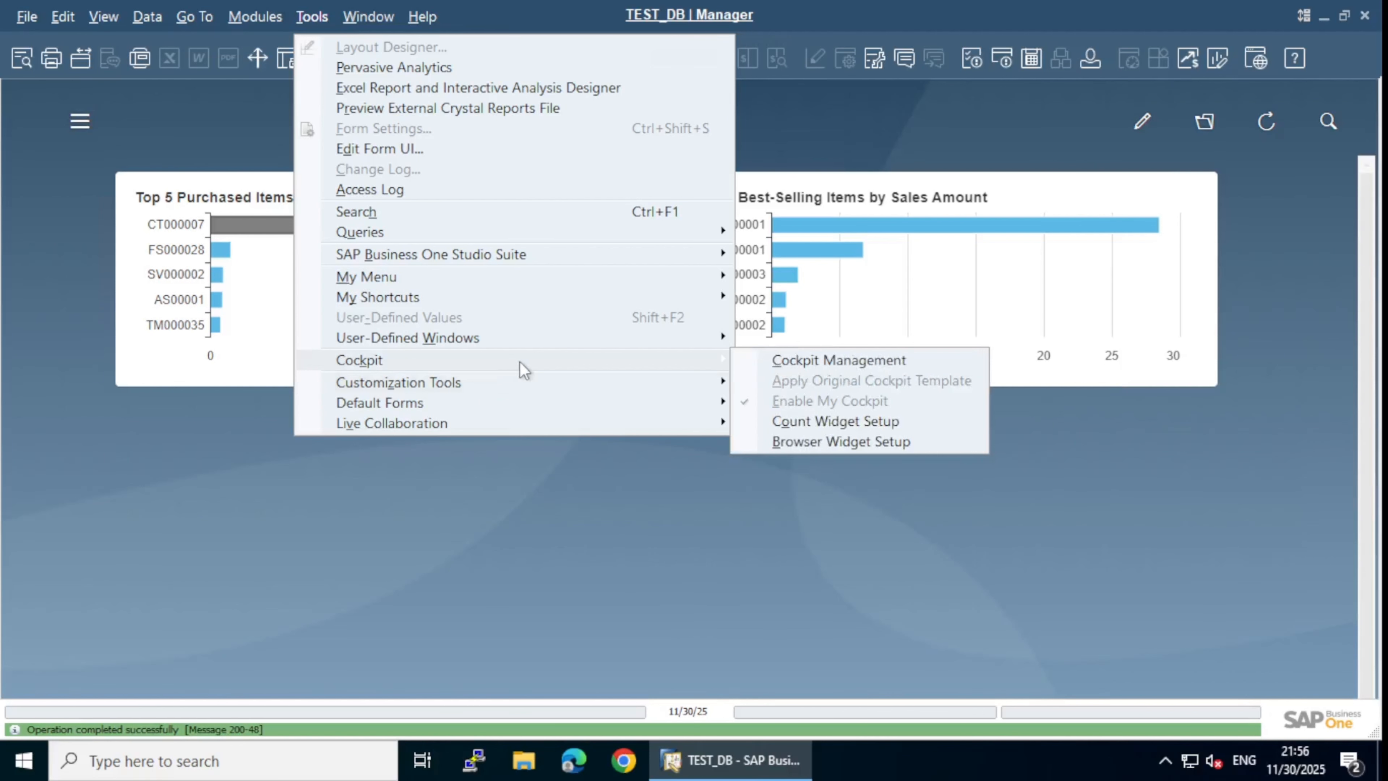
left_click(849, 429)
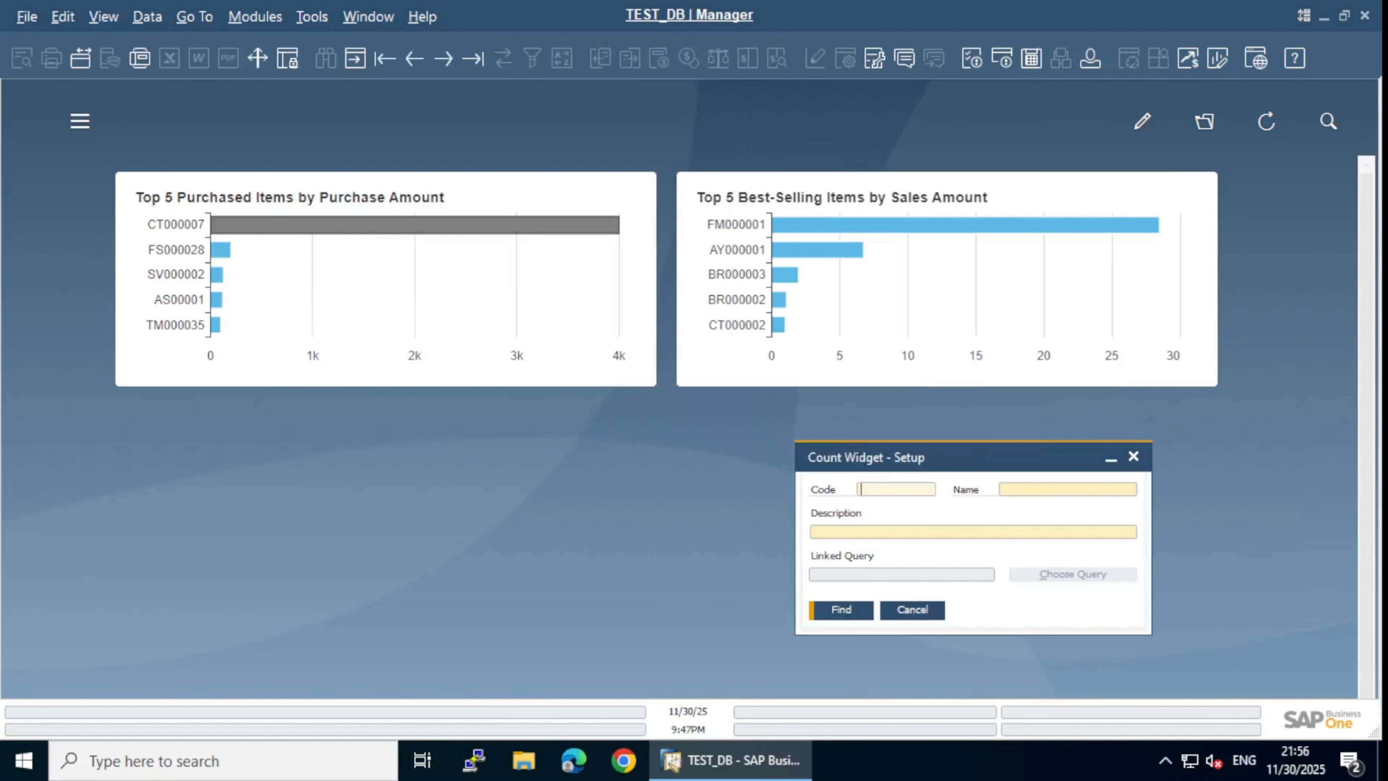
left_click_drag(859, 459, 489, 291)
key("ctrl+a")
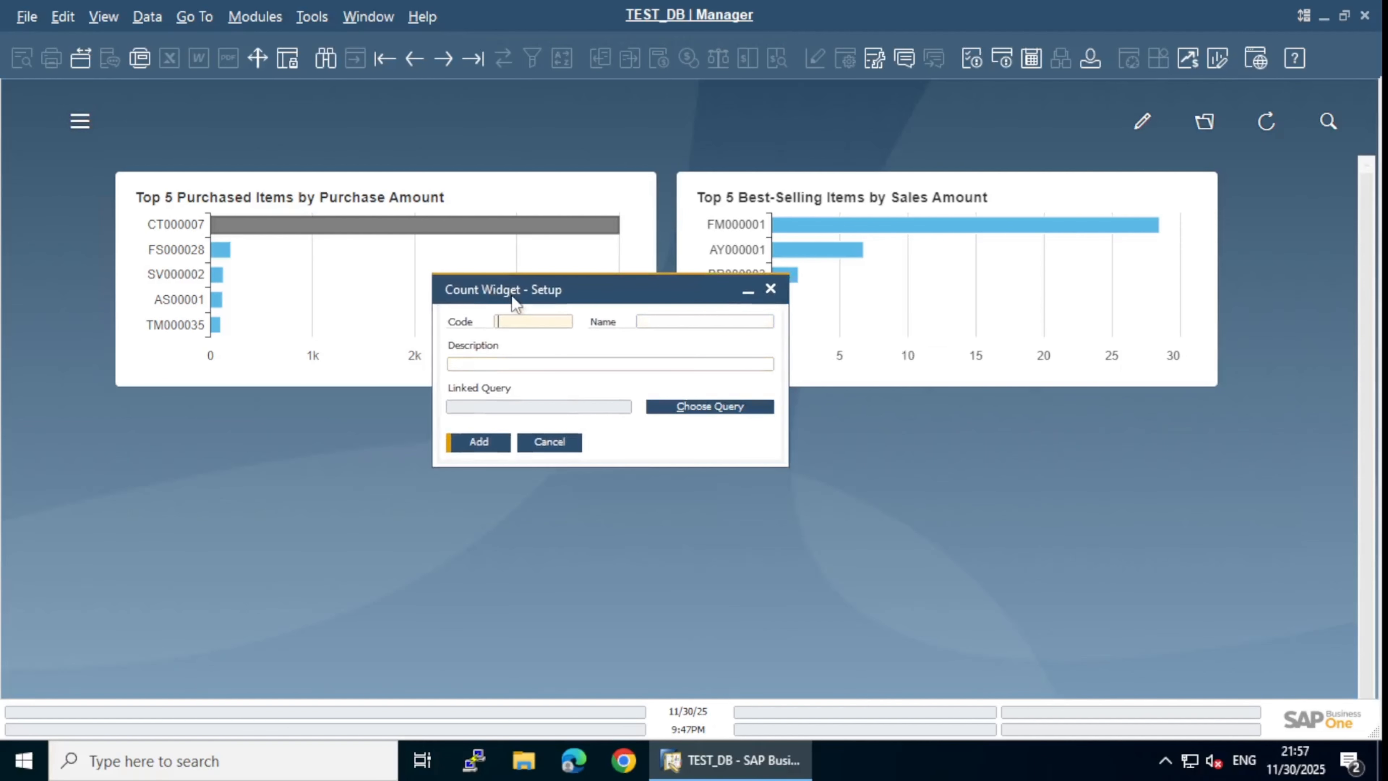
Give the count widget code 5 and enter "Top 5 SO by Value" as both its name and description.
type("5")
key("Tab")
type("To")
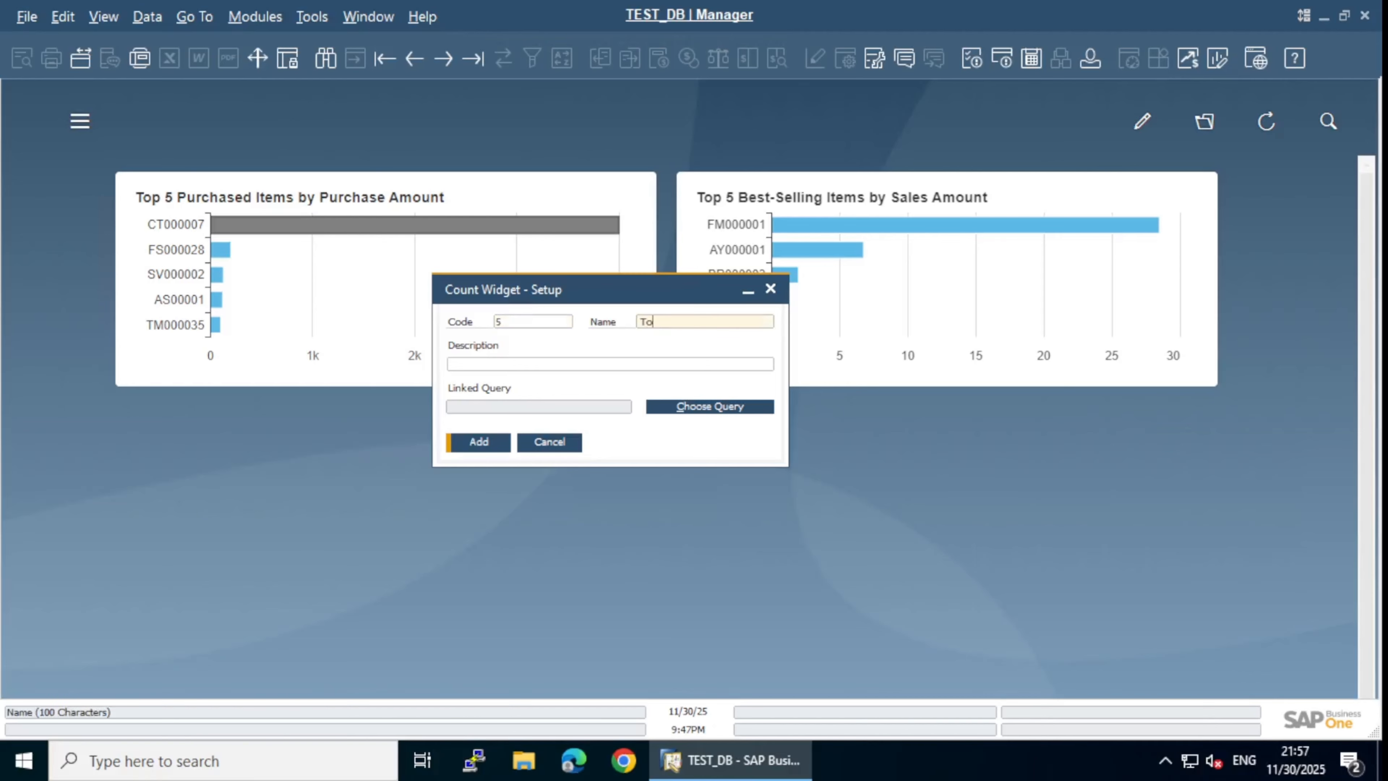
type("p 5 SO by Value")
key("Tab")
type("T")
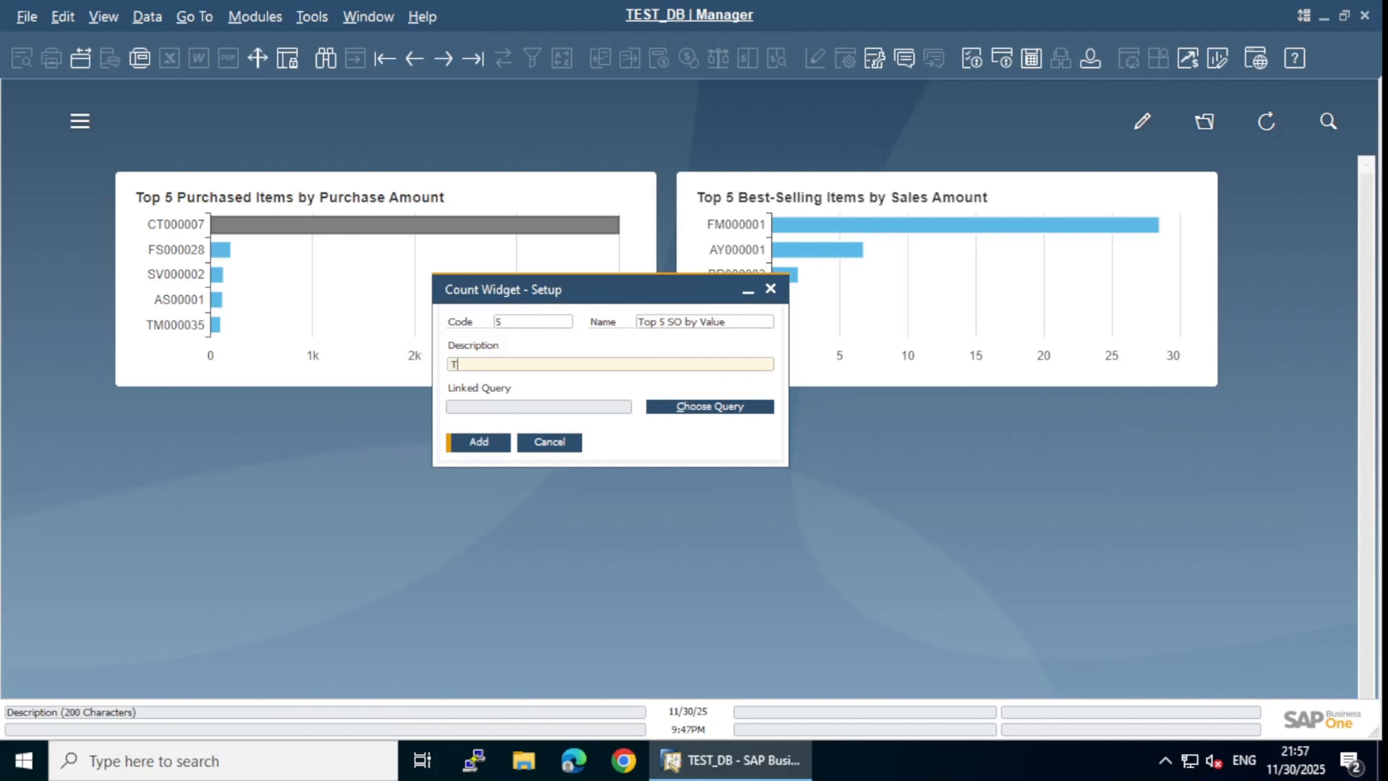
type("op 5 SO by Value")
Link the saved query "Top 5 Sales Order by Value" to the widget, add the widget and close the setup.
left_click(674, 407)
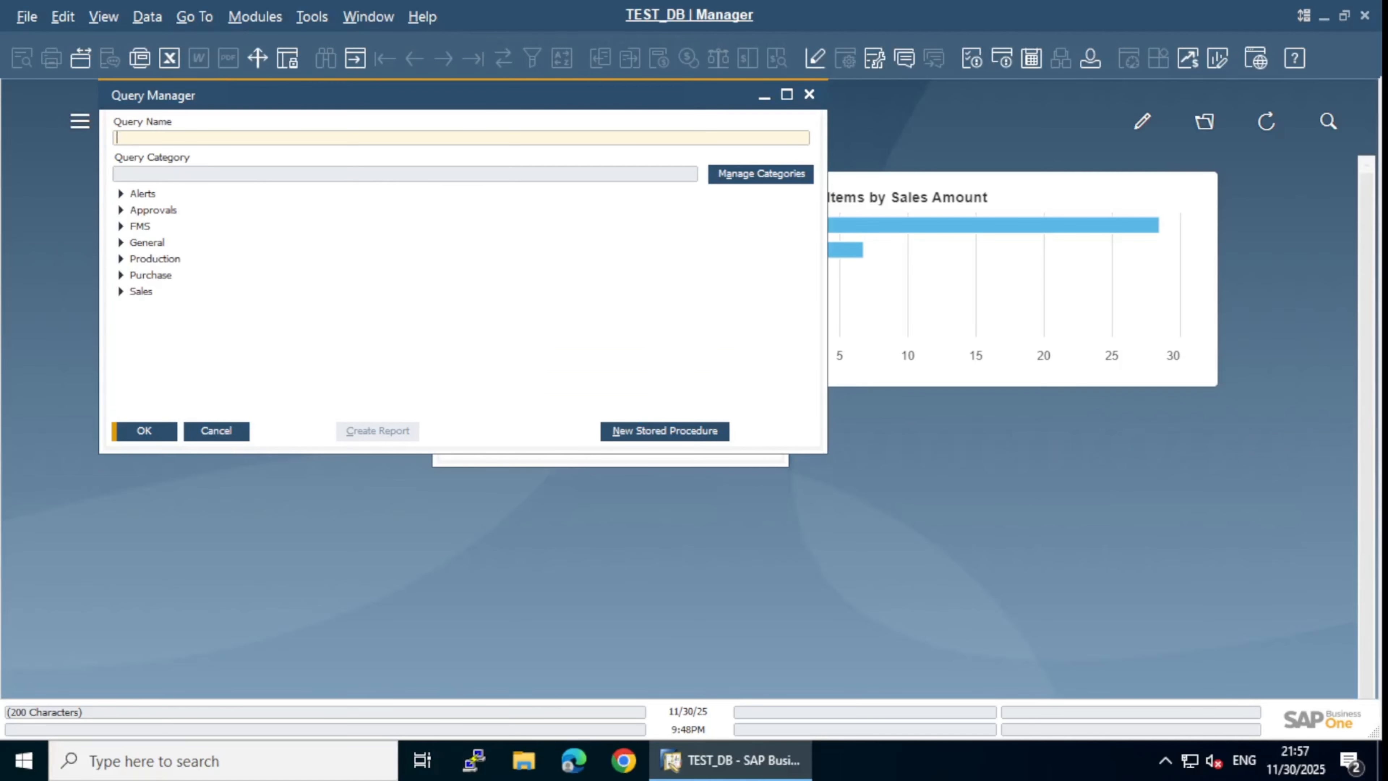
type("Top 5")
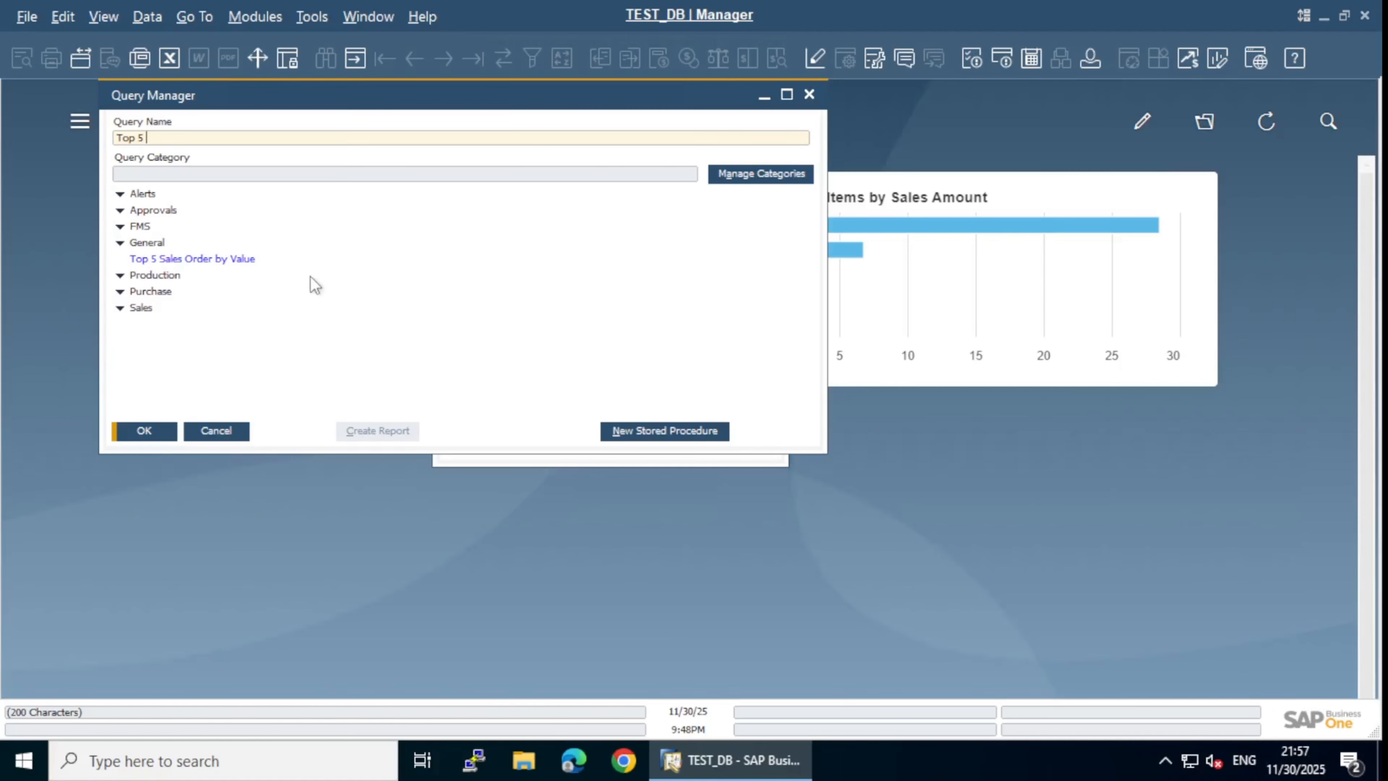
double_click(253, 267)
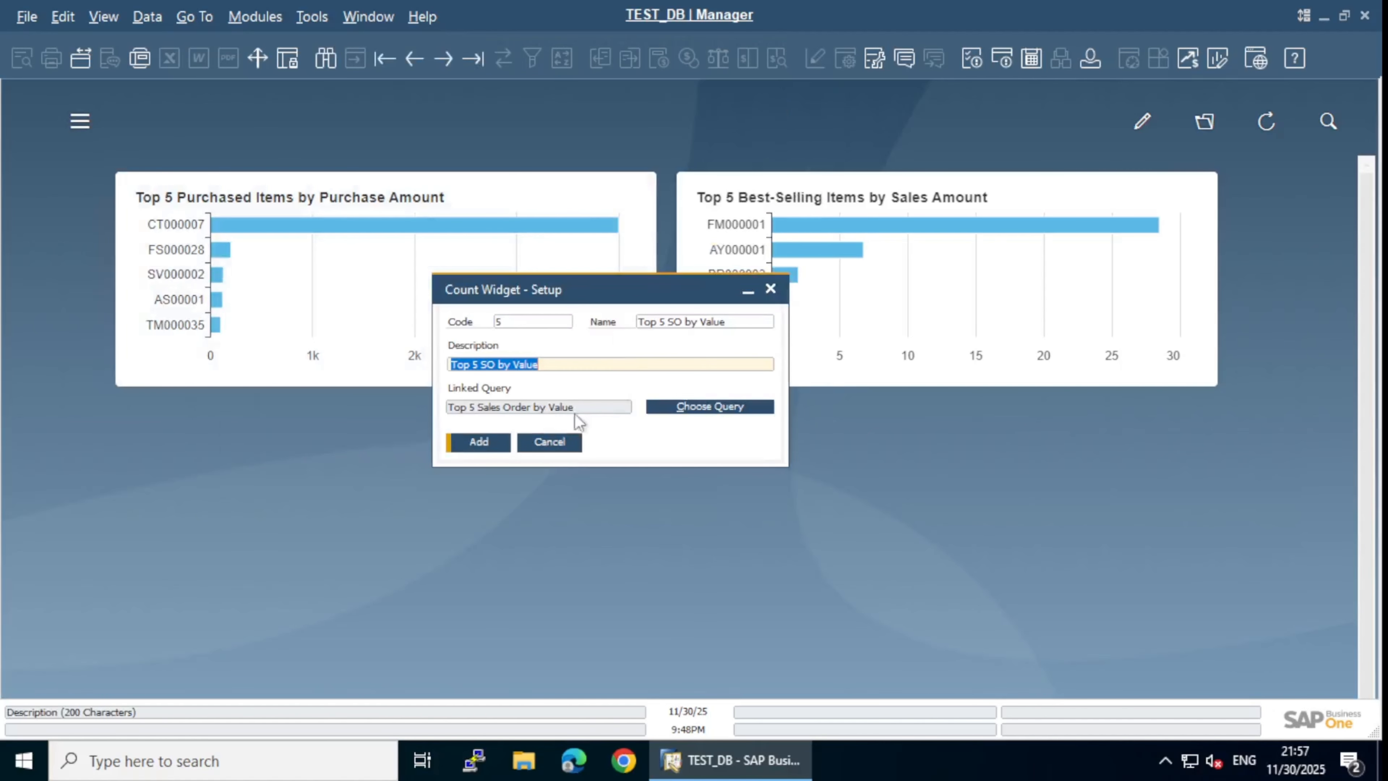
left_click(479, 442)
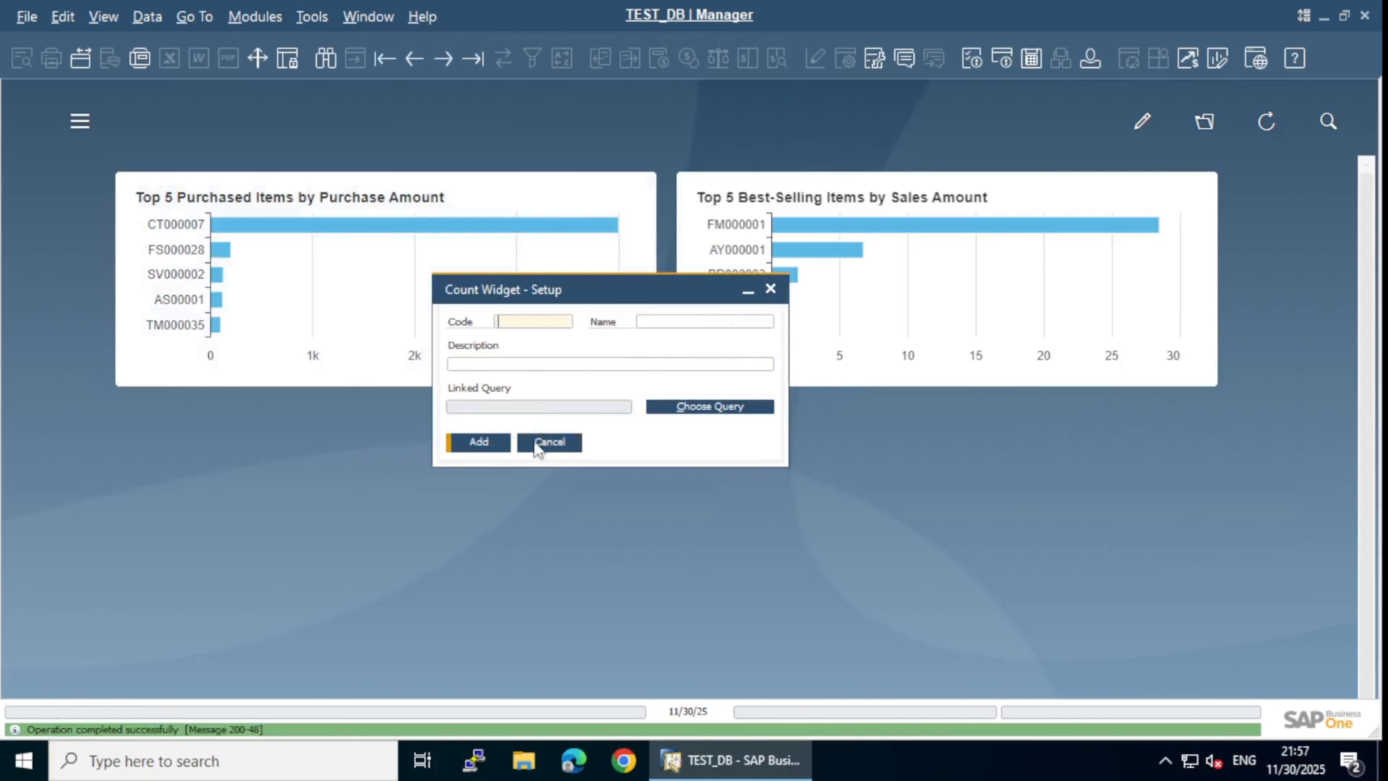
left_click(549, 442)
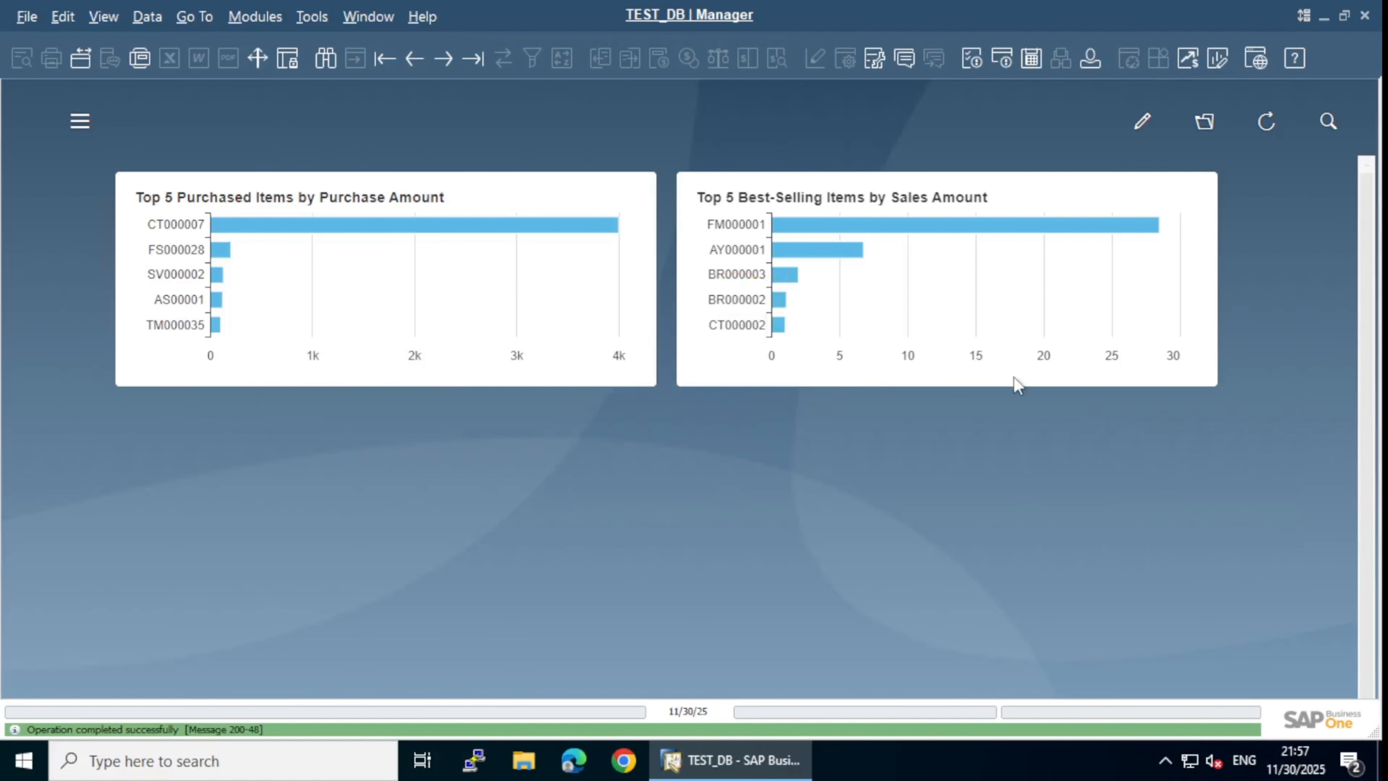
Edit the cockpit and pin the "Top 5 SO by Value" widget from the Business Object Count catalog to it.
left_click(1138, 126)
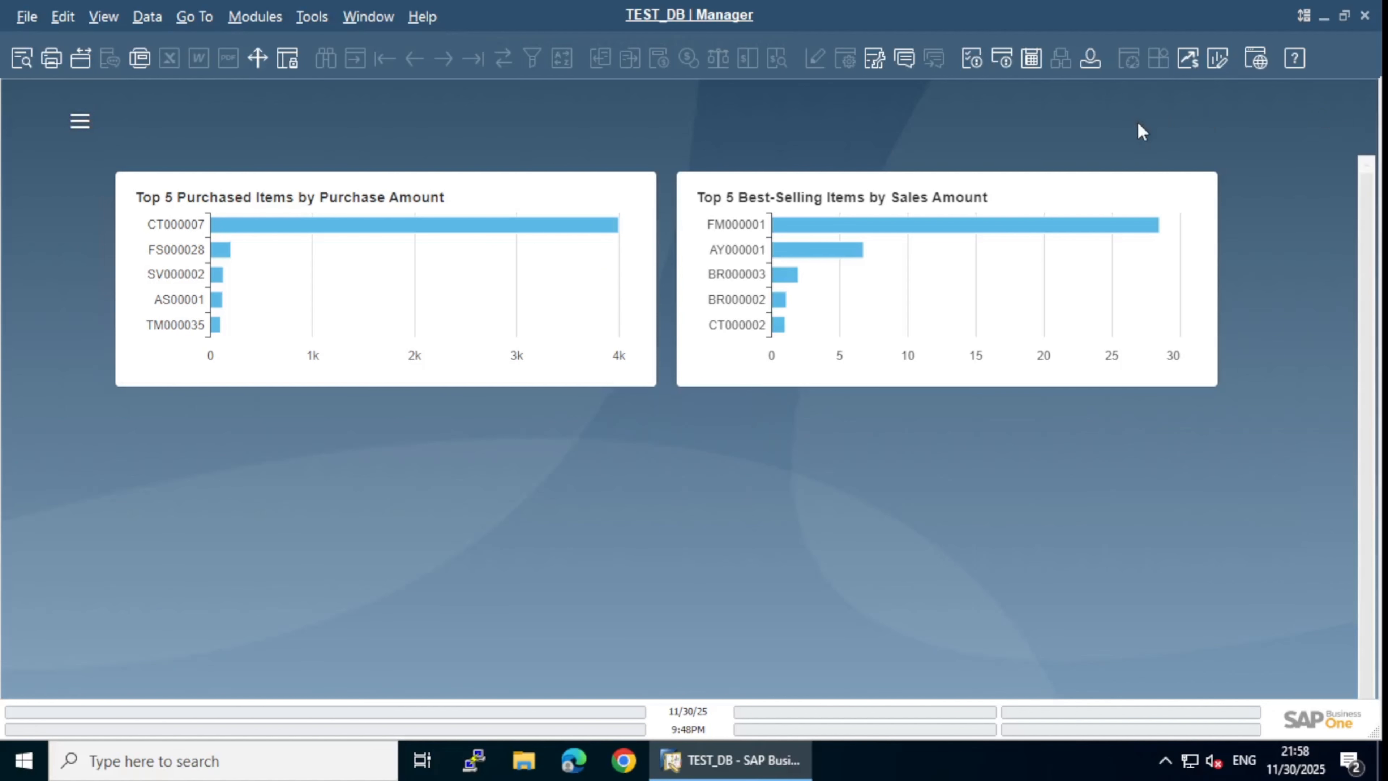
left_click(1266, 125)
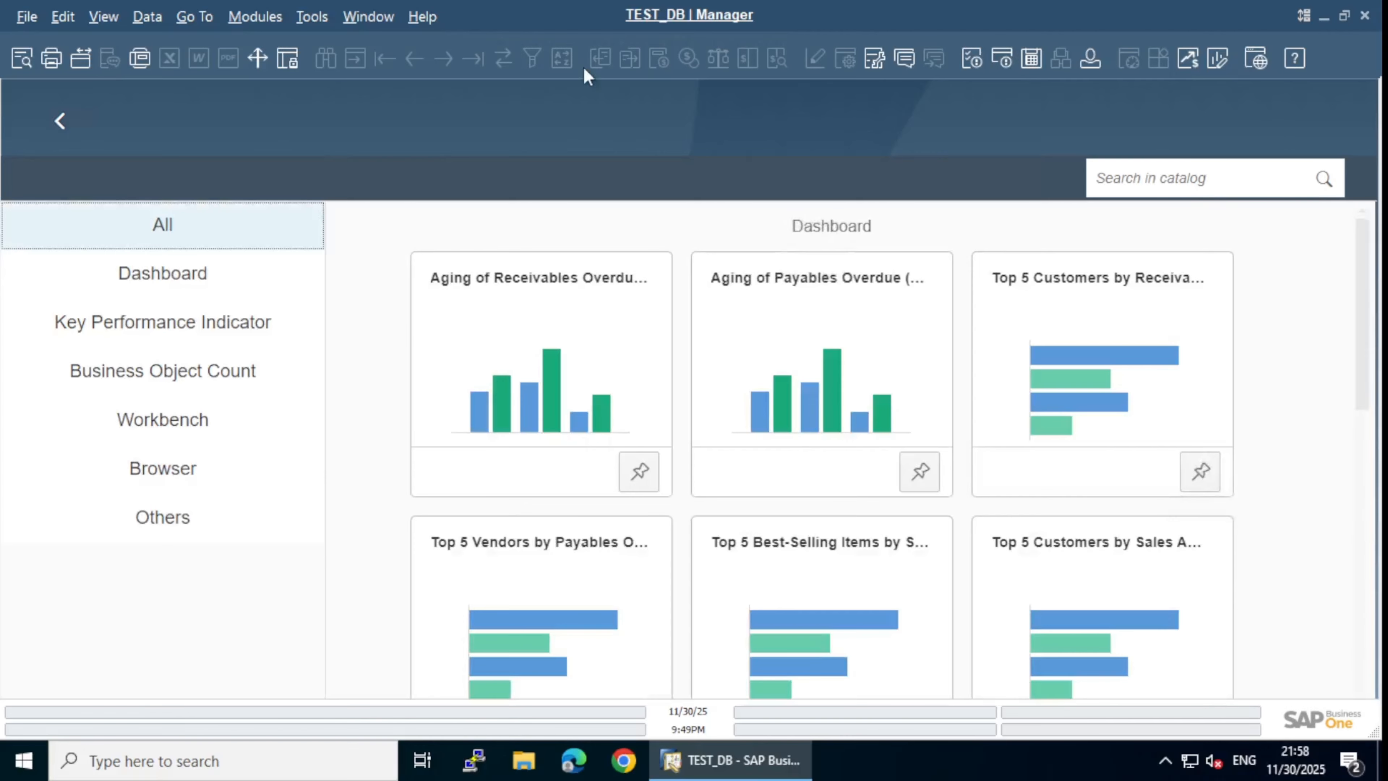
left_click(200, 399)
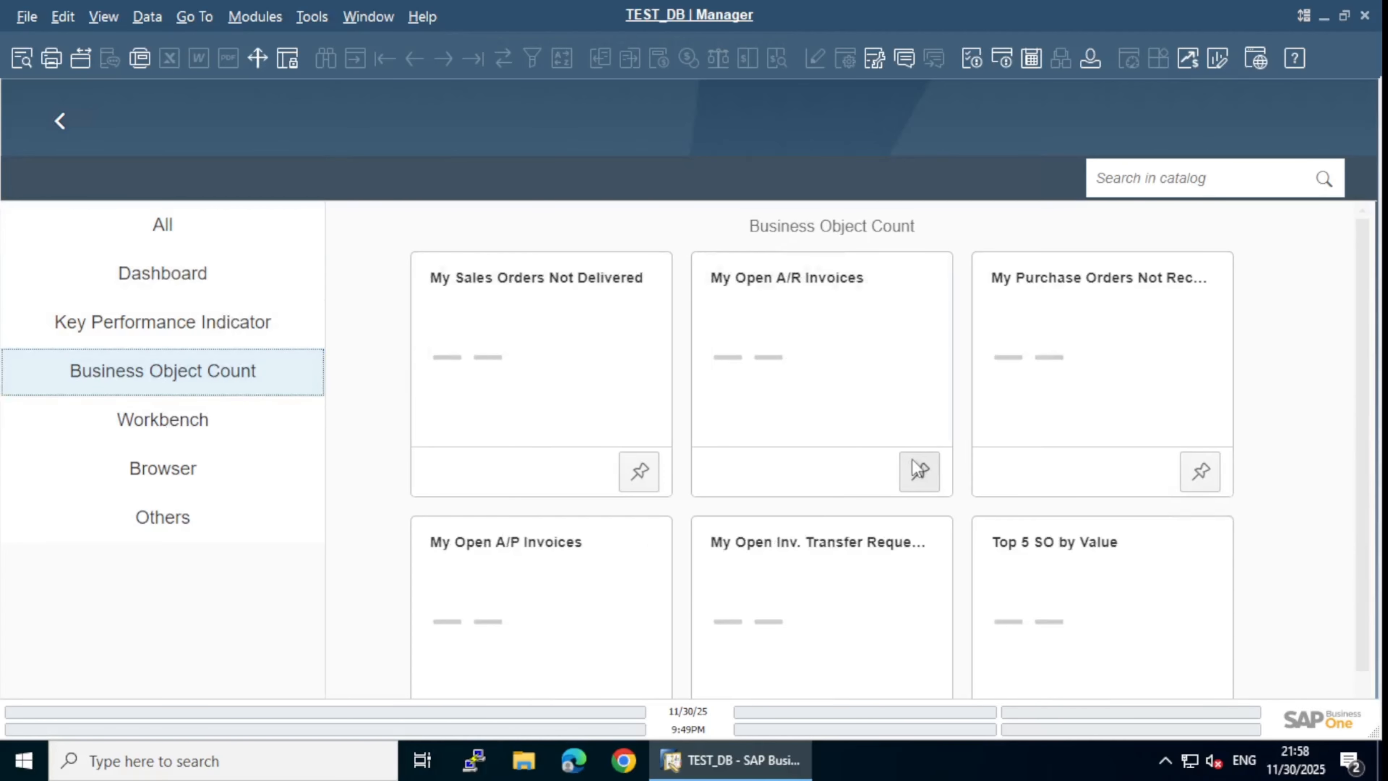
scroll(918, 468, "down", 1)
left_click(1201, 684)
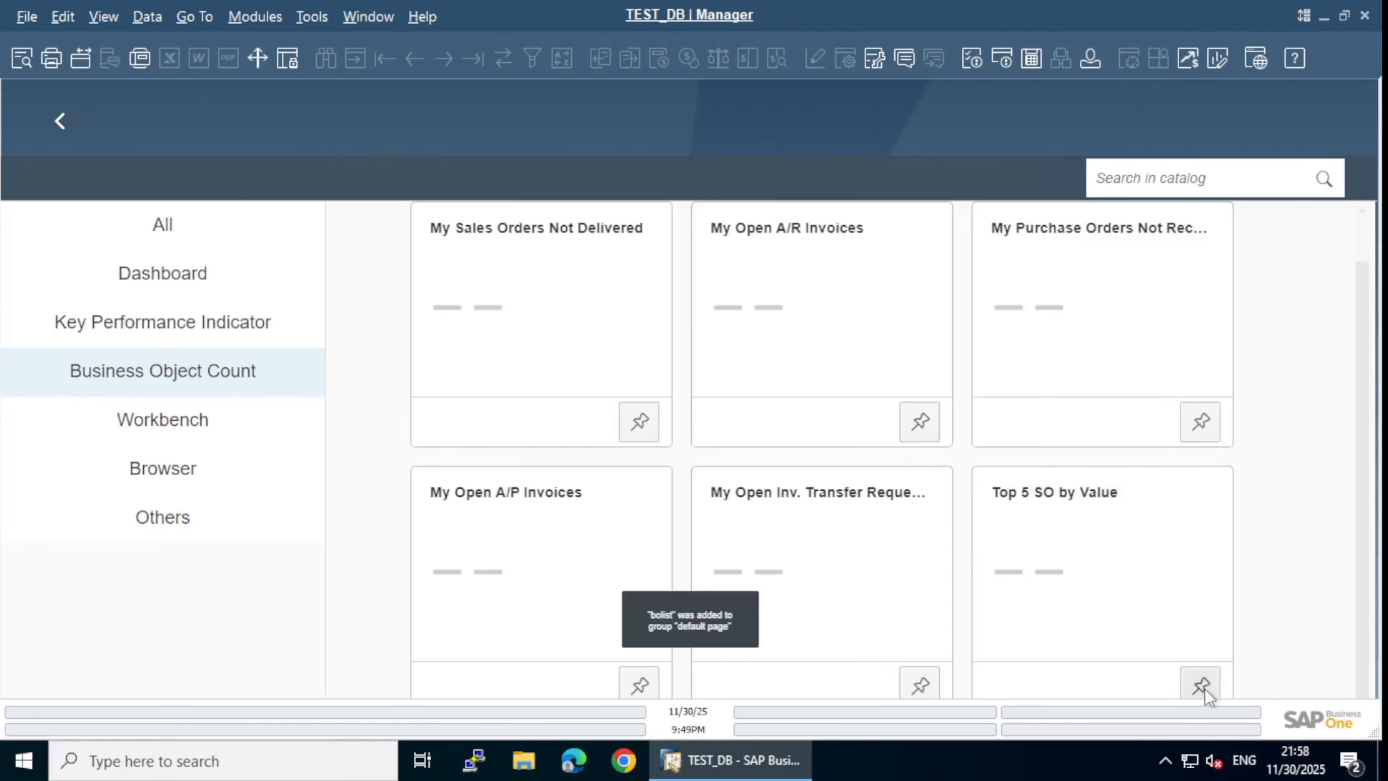
left_click(66, 124)
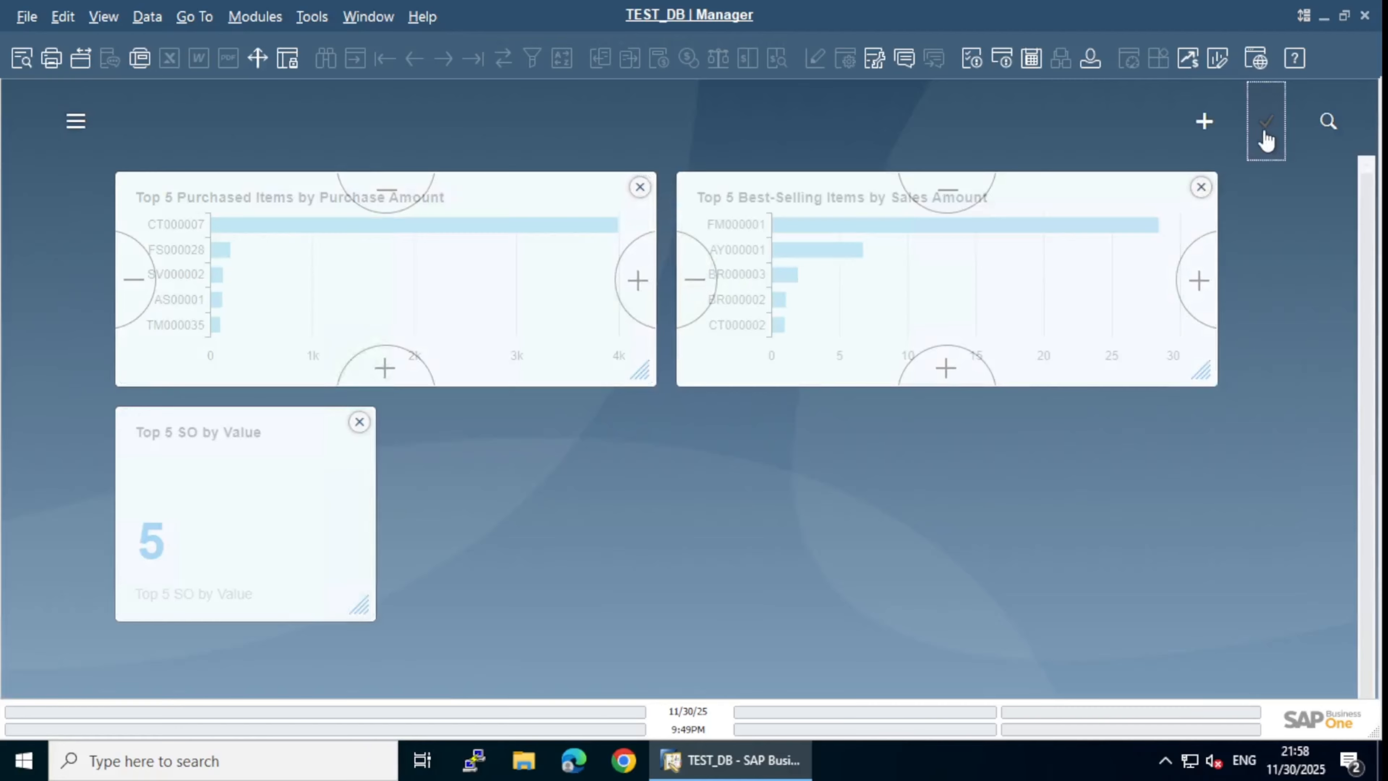
Finish editing the cockpit and open the detailed results of the "Top 5 SO by Value" widget.
left_click(1266, 121)
left_click(1250, 199)
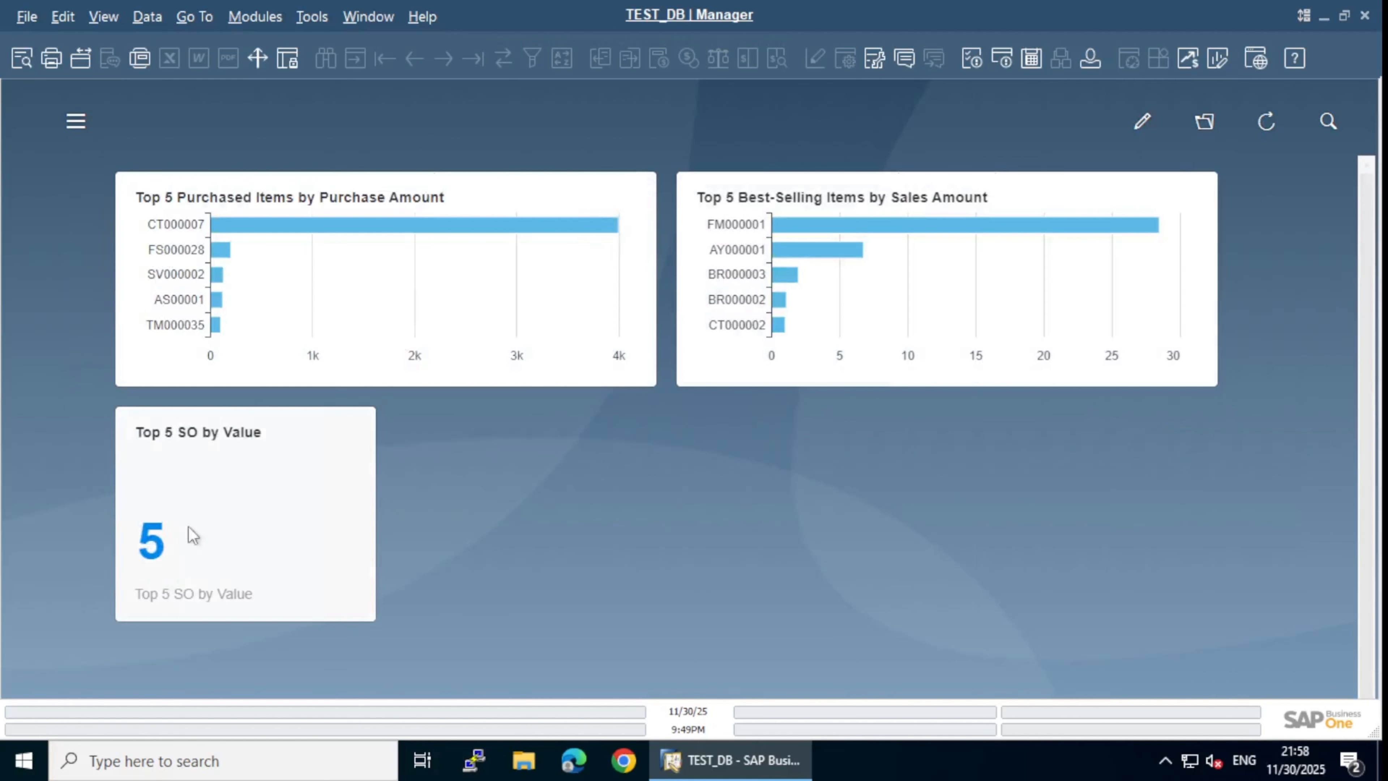
left_click(149, 543)
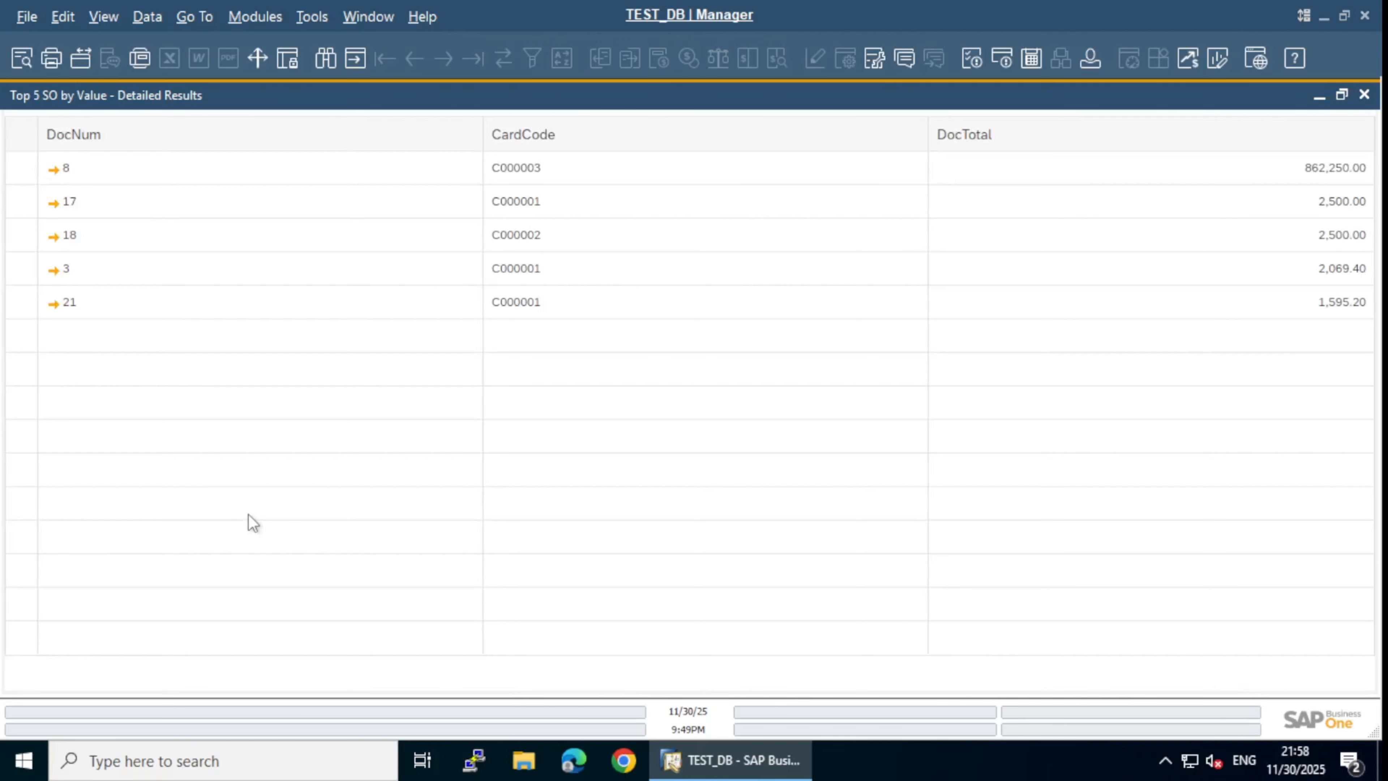
Close the detailed results and start a new dashboard in the Pervasive Analytics designer.
left_click(1364, 95)
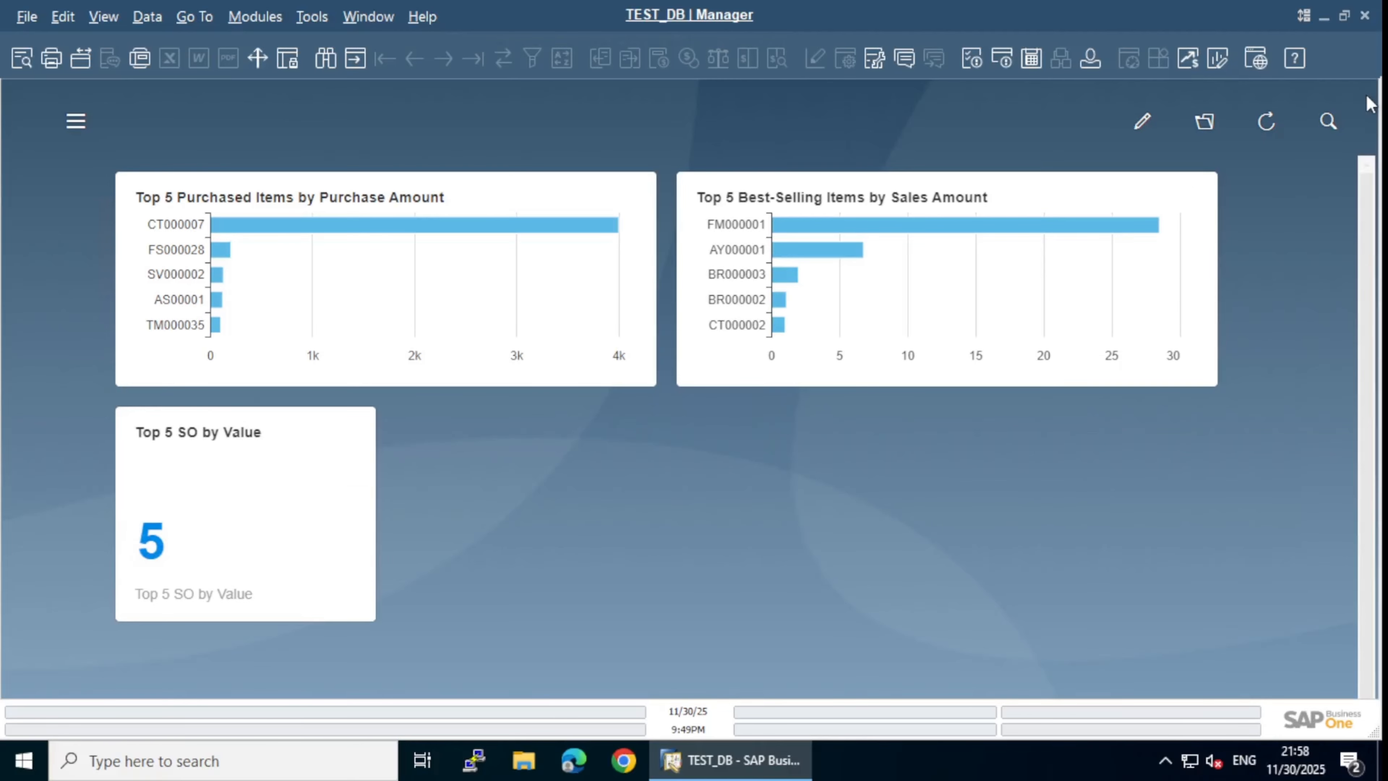
left_click(1218, 57)
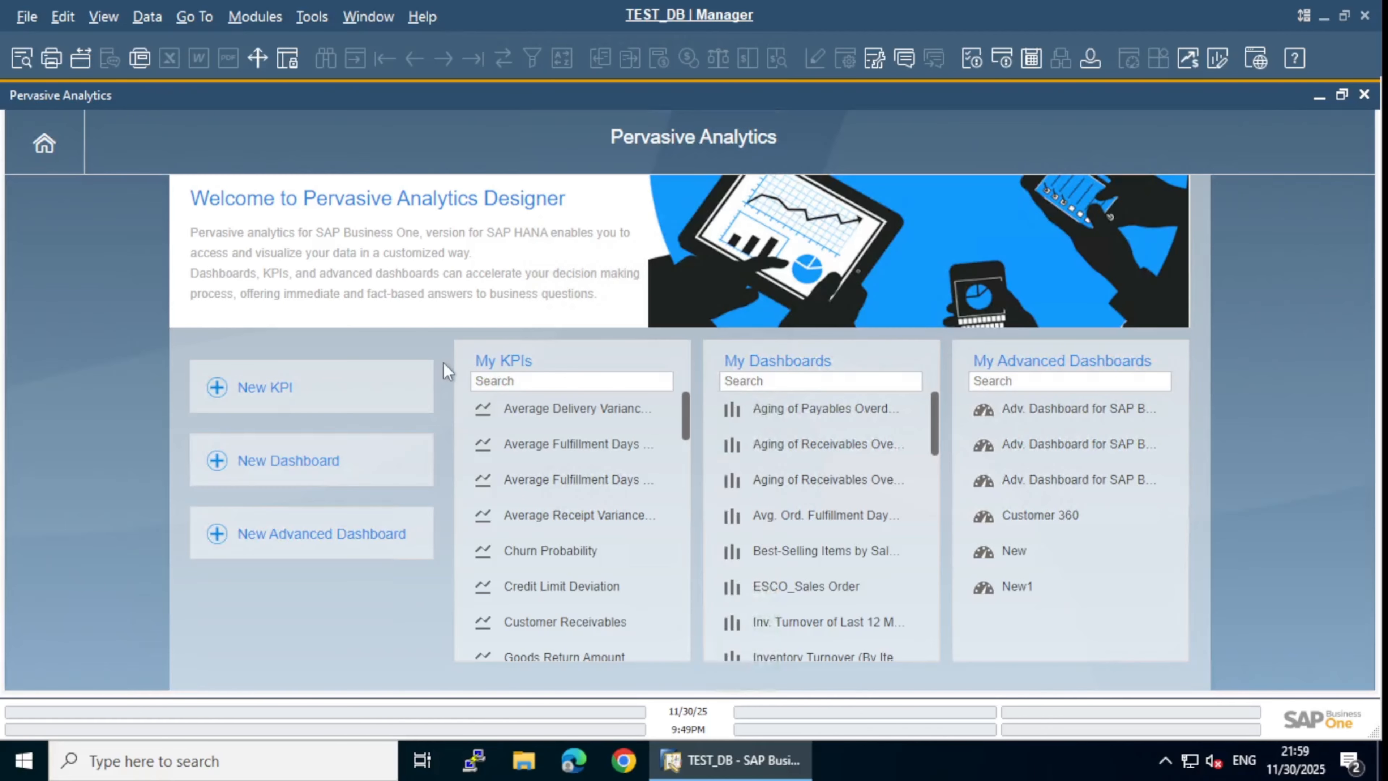
left_click(286, 461)
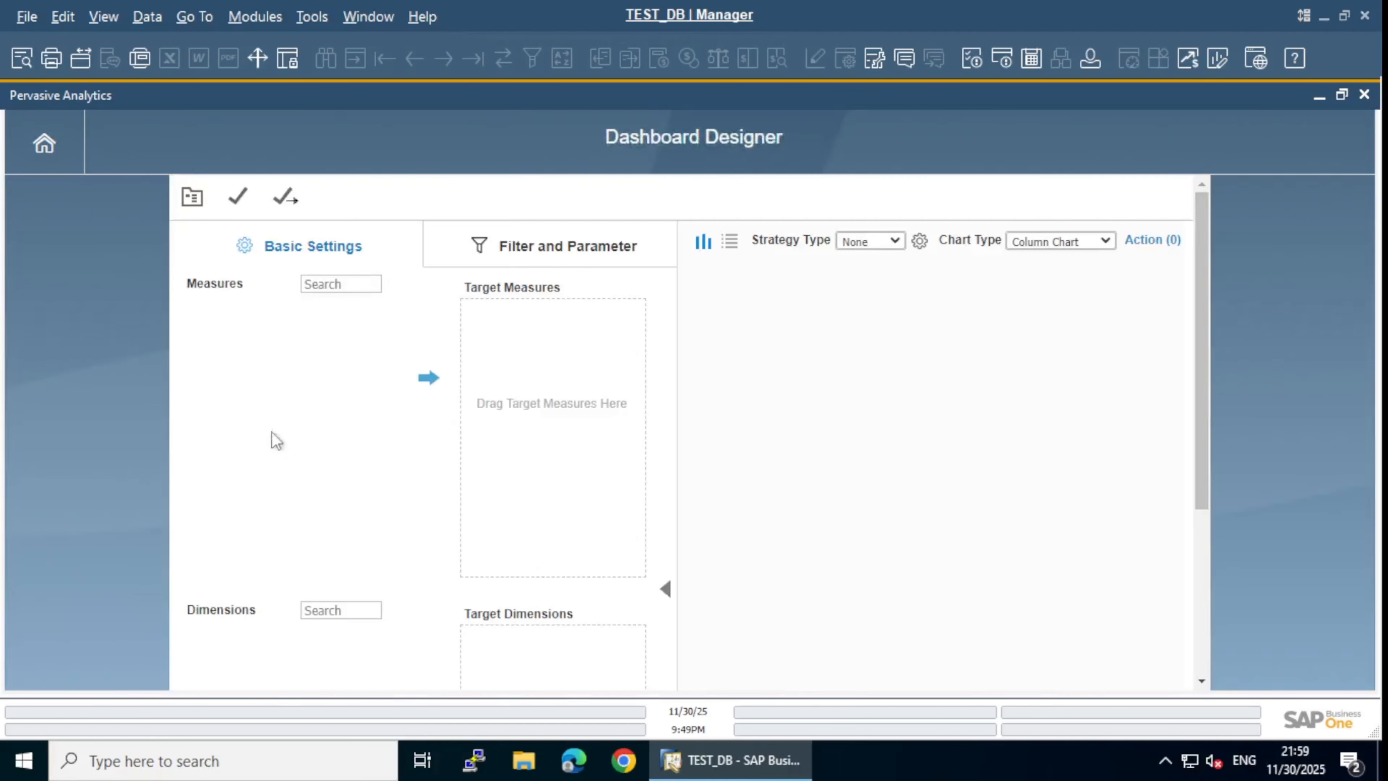
Find the user-defined query "Top 5 Sales Order by Value" and set it as the dashboard's base data source.
left_click(193, 199)
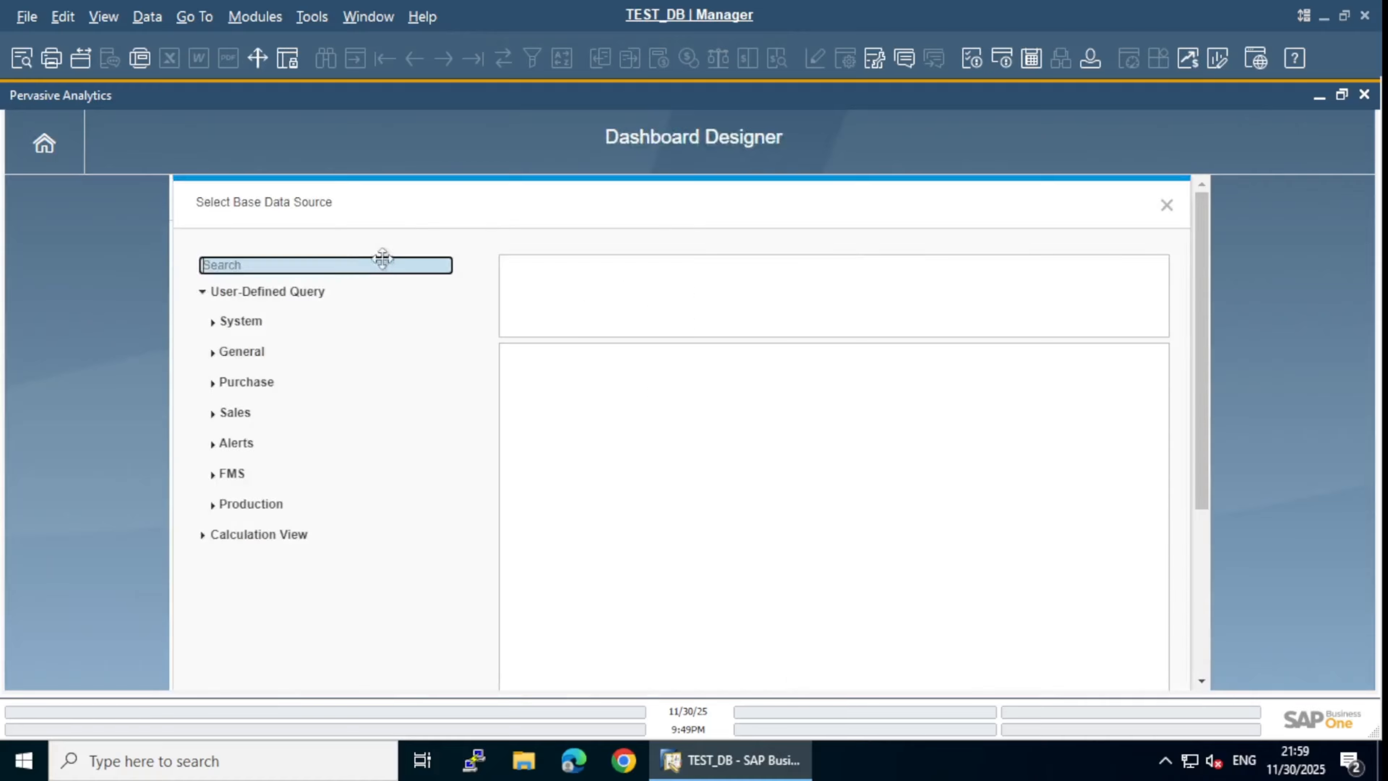
type("top 5")
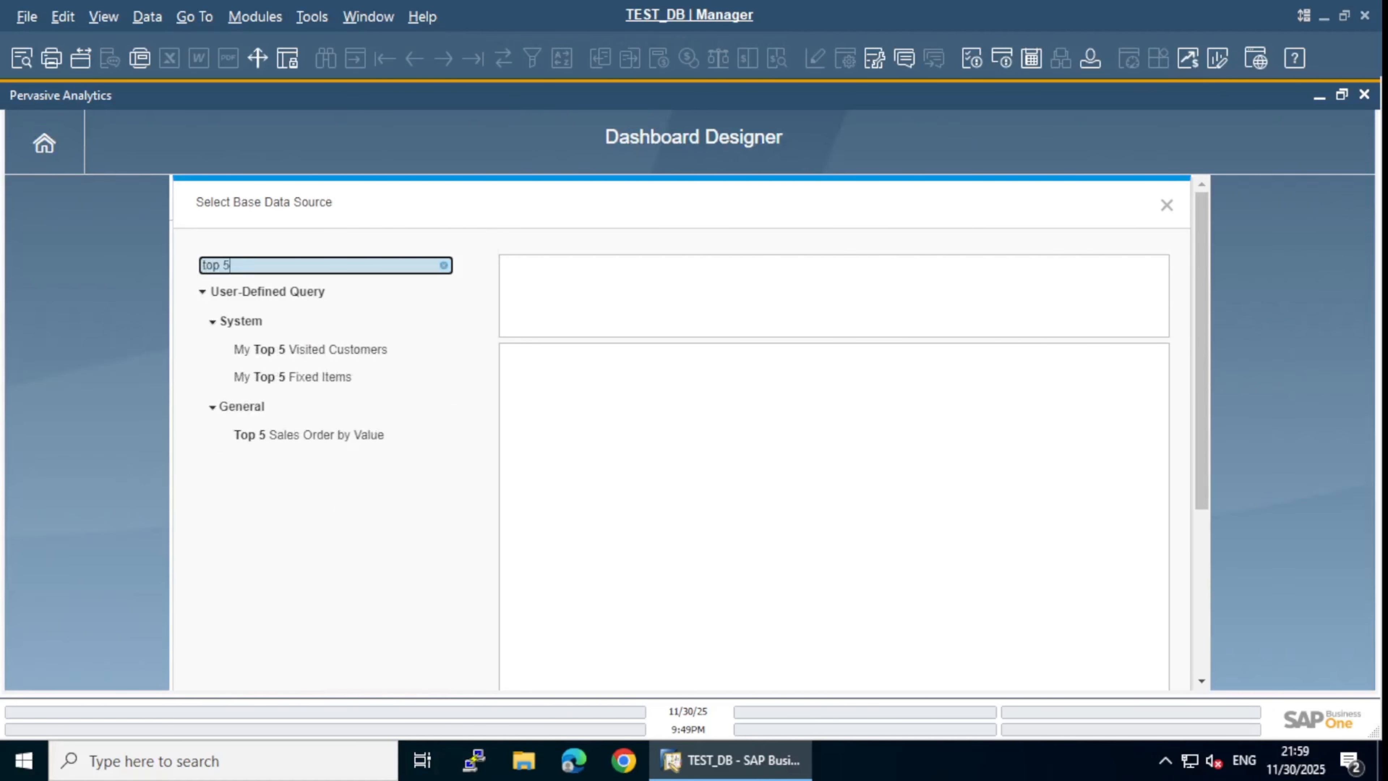
left_click(355, 437)
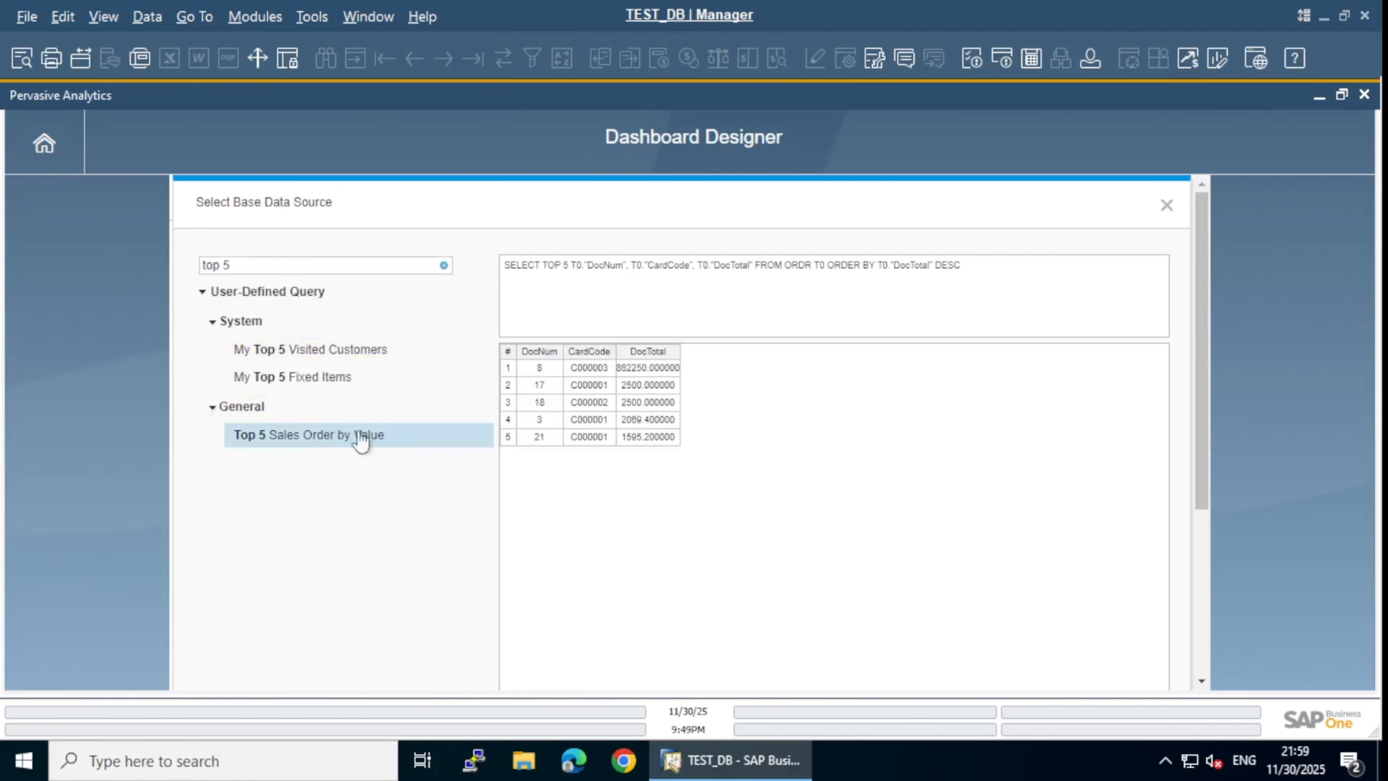
scroll(716, 525, "down", 5)
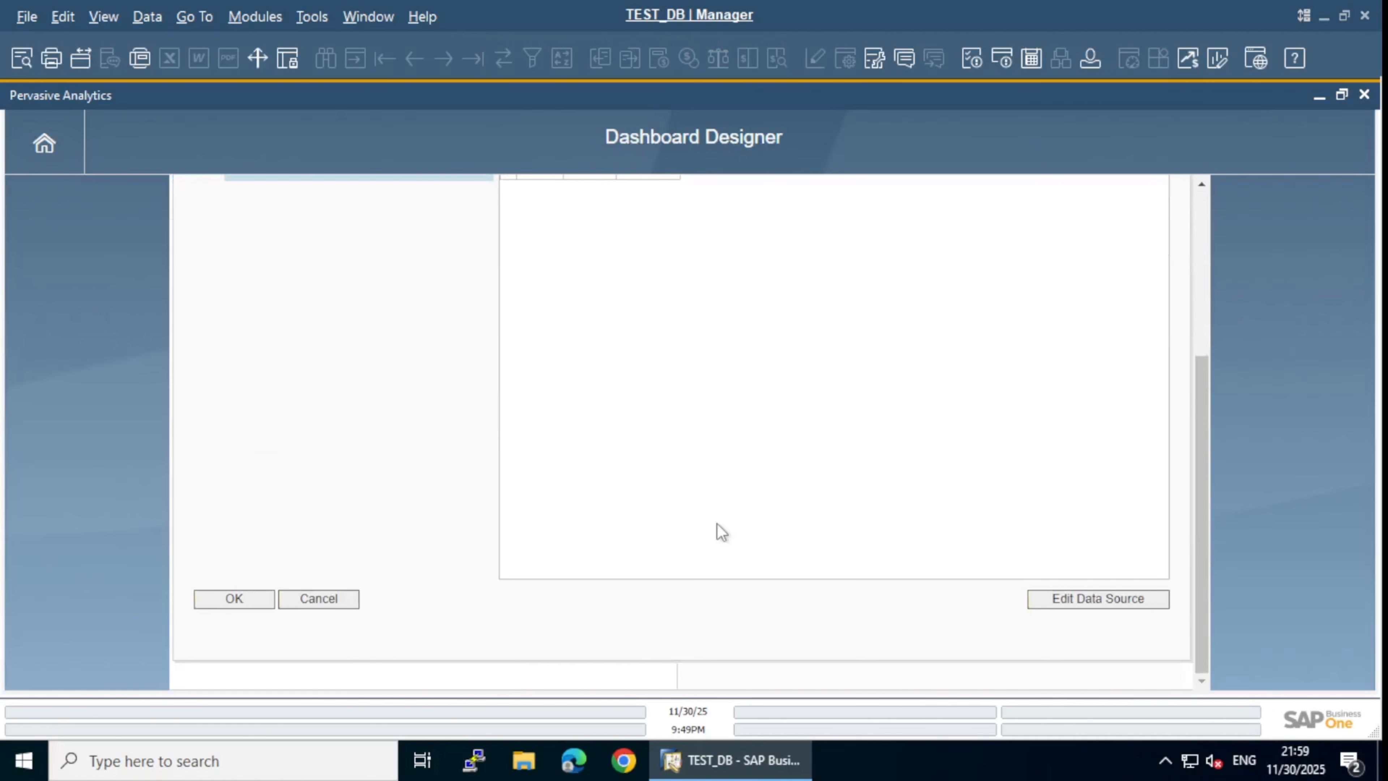
left_click(221, 599)
scroll(449, 295, "up", 5)
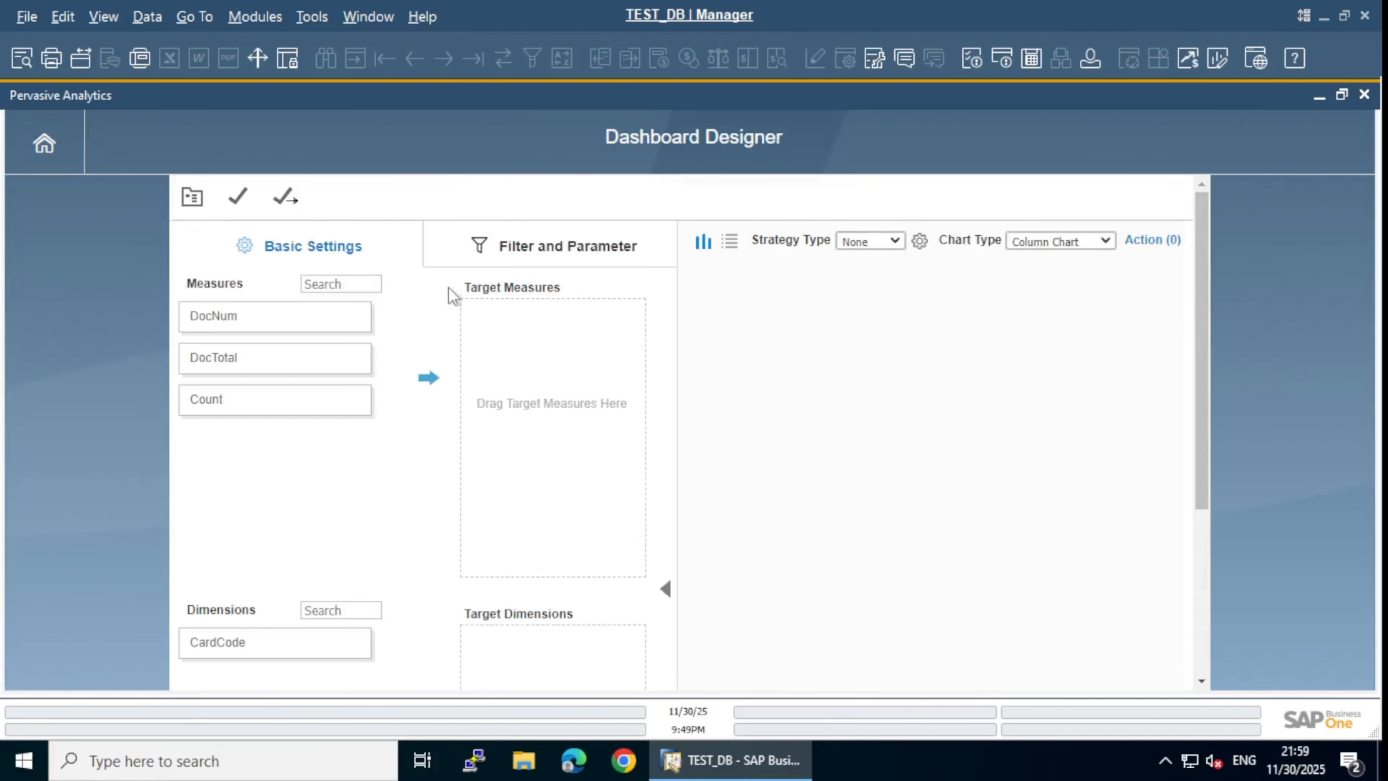
Add DocTotal as target measure and CardCode as target dimension, and sort the DocTotal measure in descending order.
left_click_drag(268, 360, 572, 345)
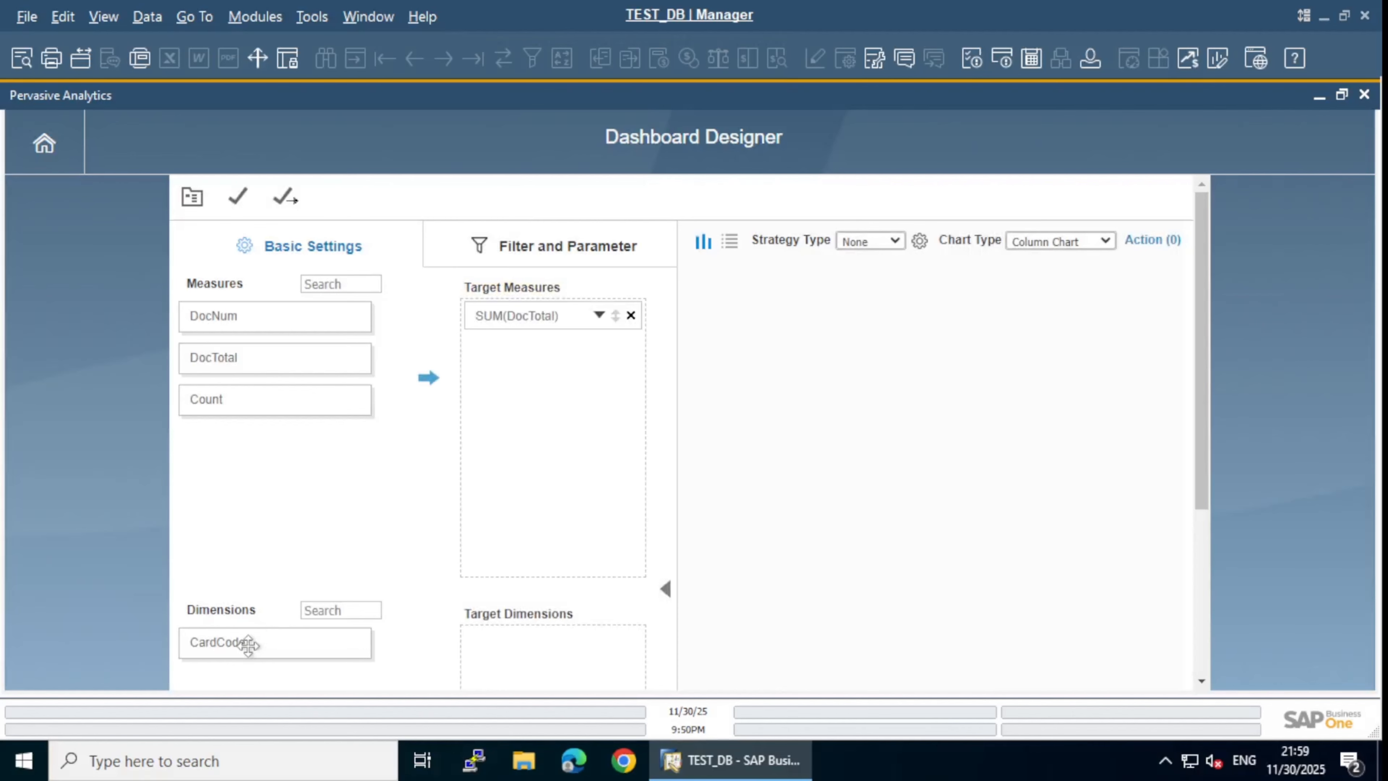
left_click_drag(248, 645, 533, 641)
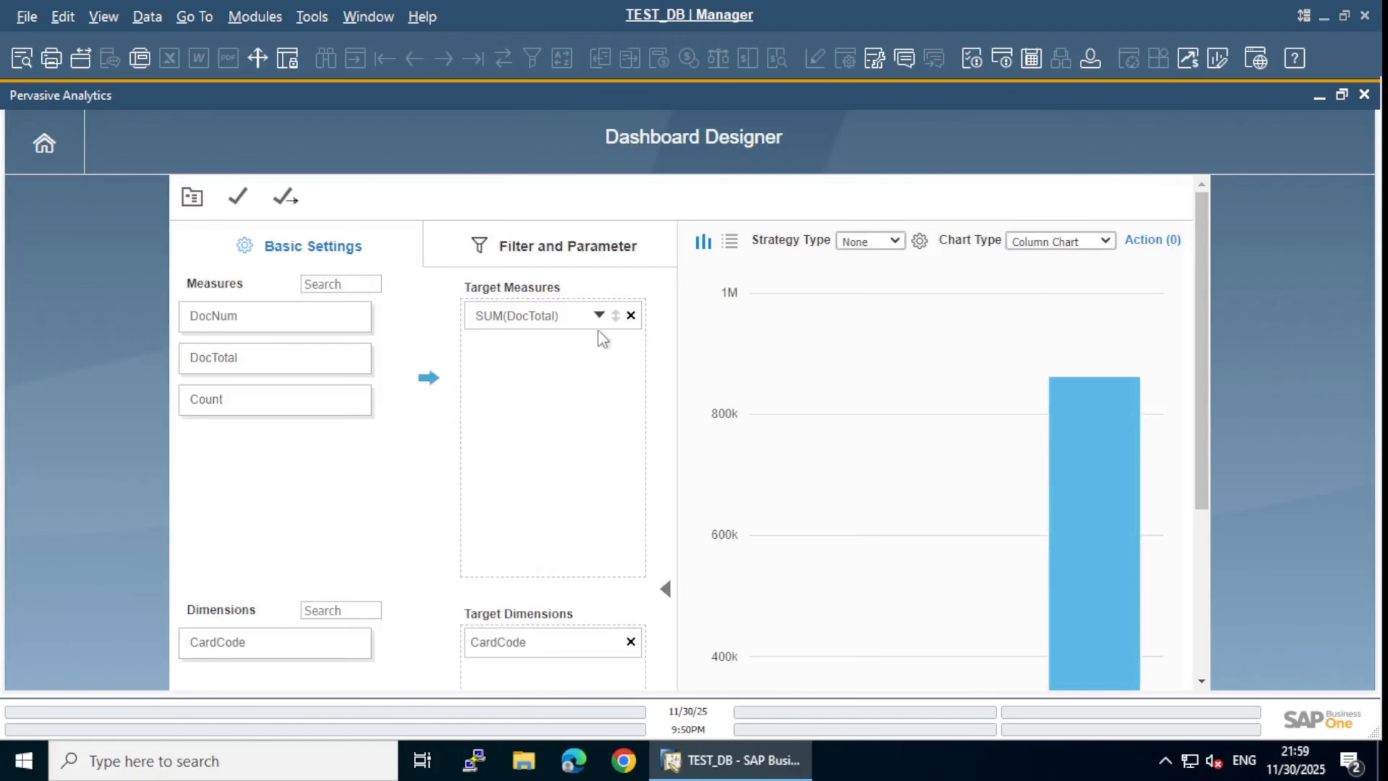
left_click(598, 317)
mouse_move(569, 421)
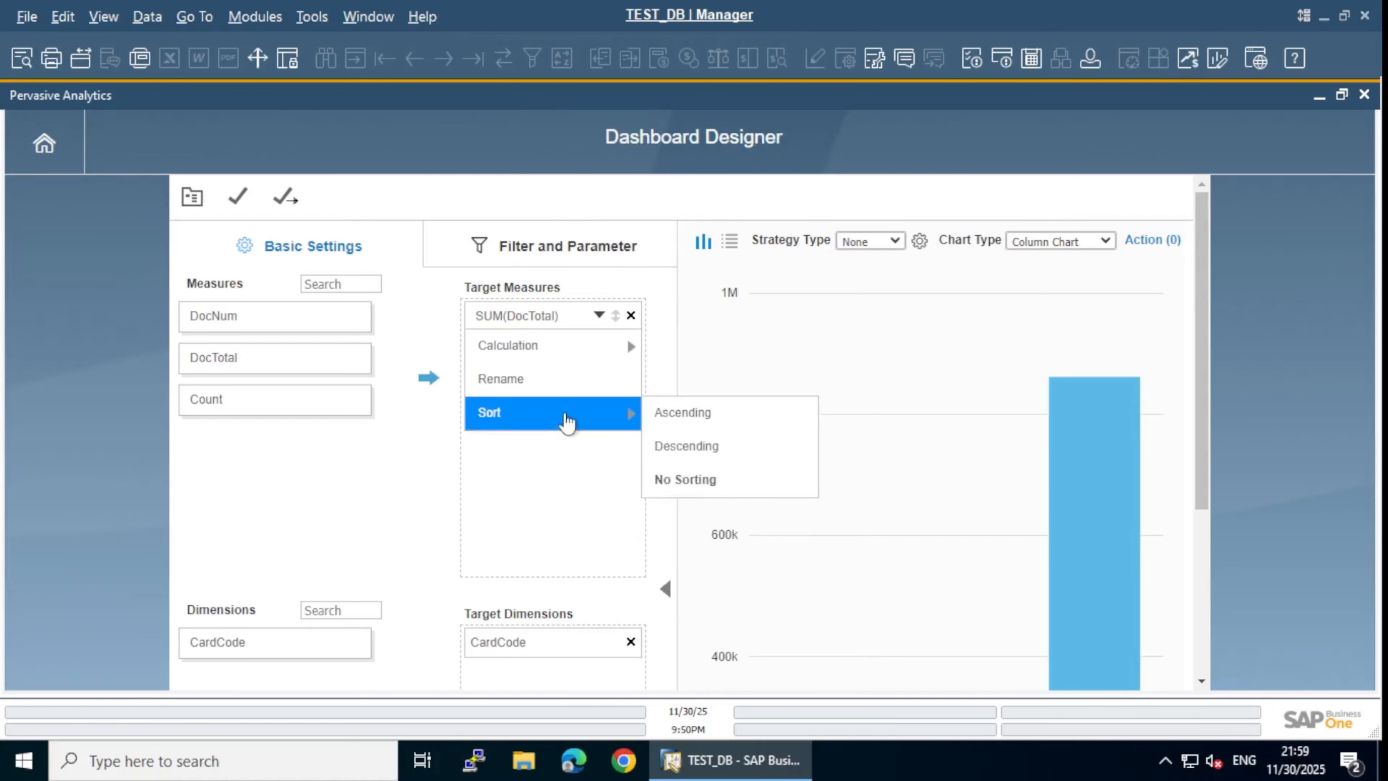
left_click(665, 447)
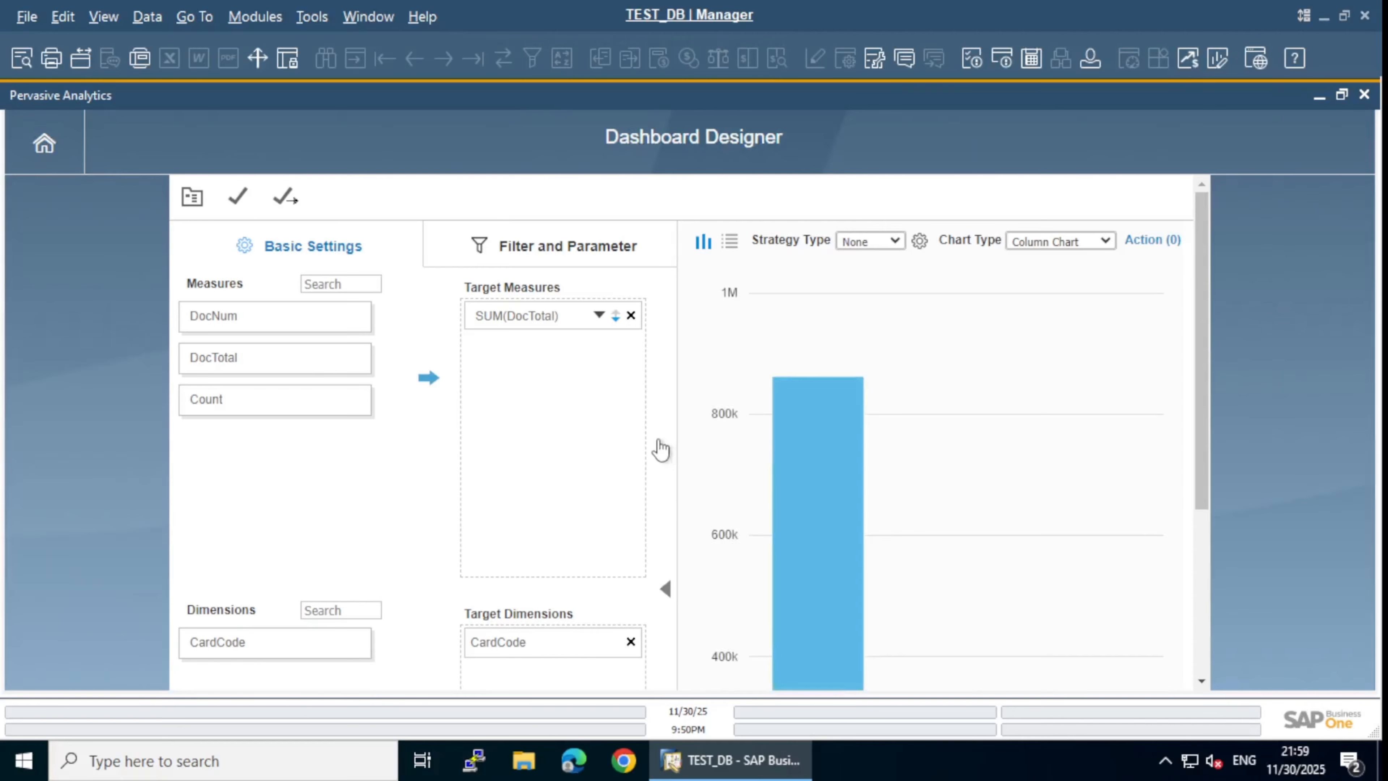
scroll(581, 407, "down", 5)
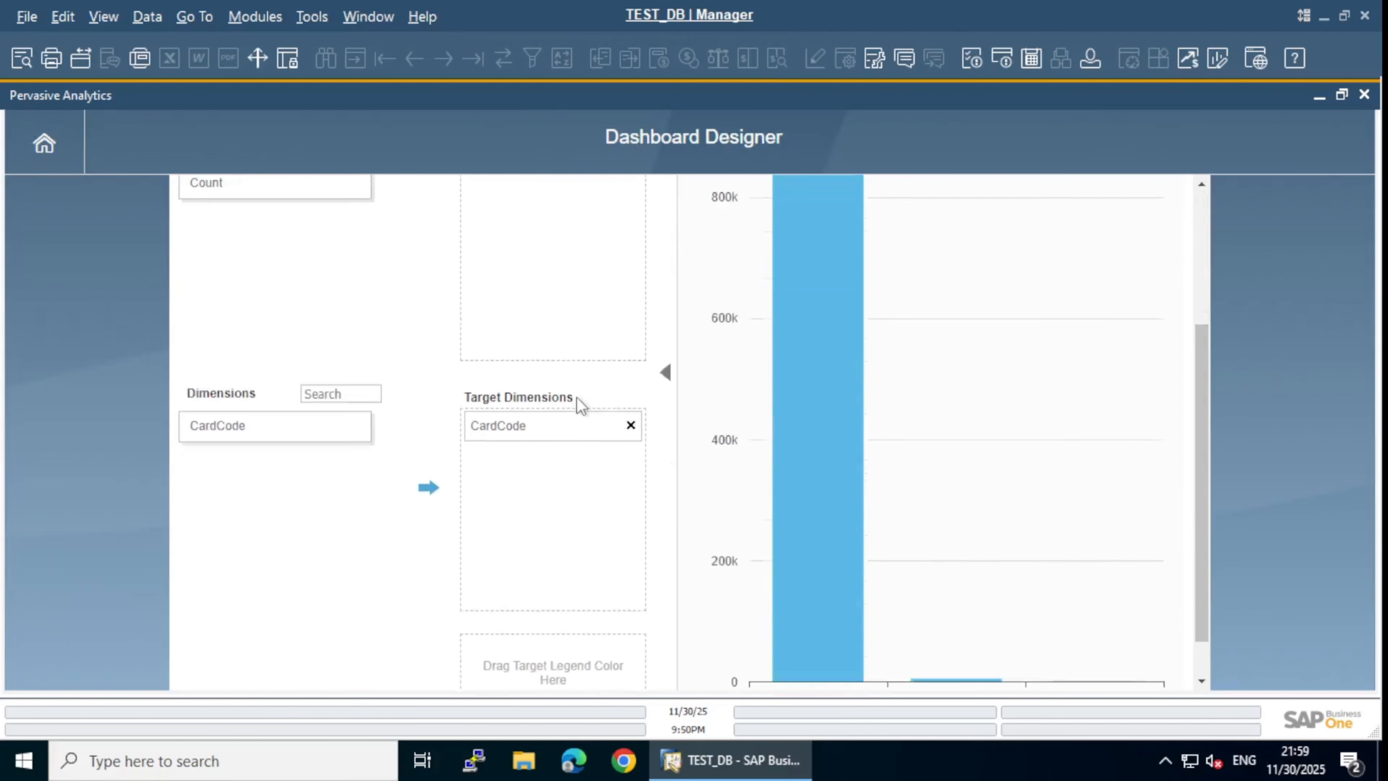
scroll(581, 406, "up", 5)
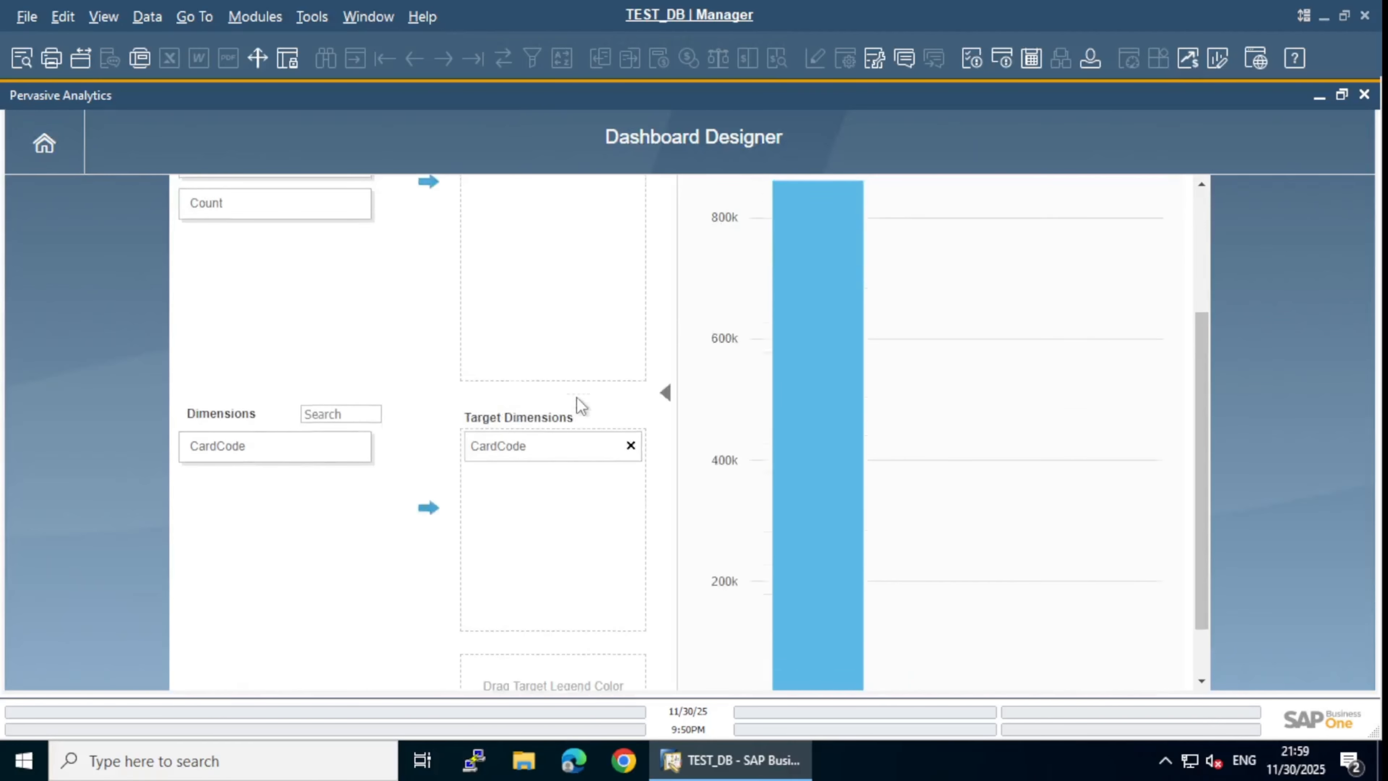
Change the DocTotal measure's calculation to the original values and check the resulting chart.
left_click(599, 315)
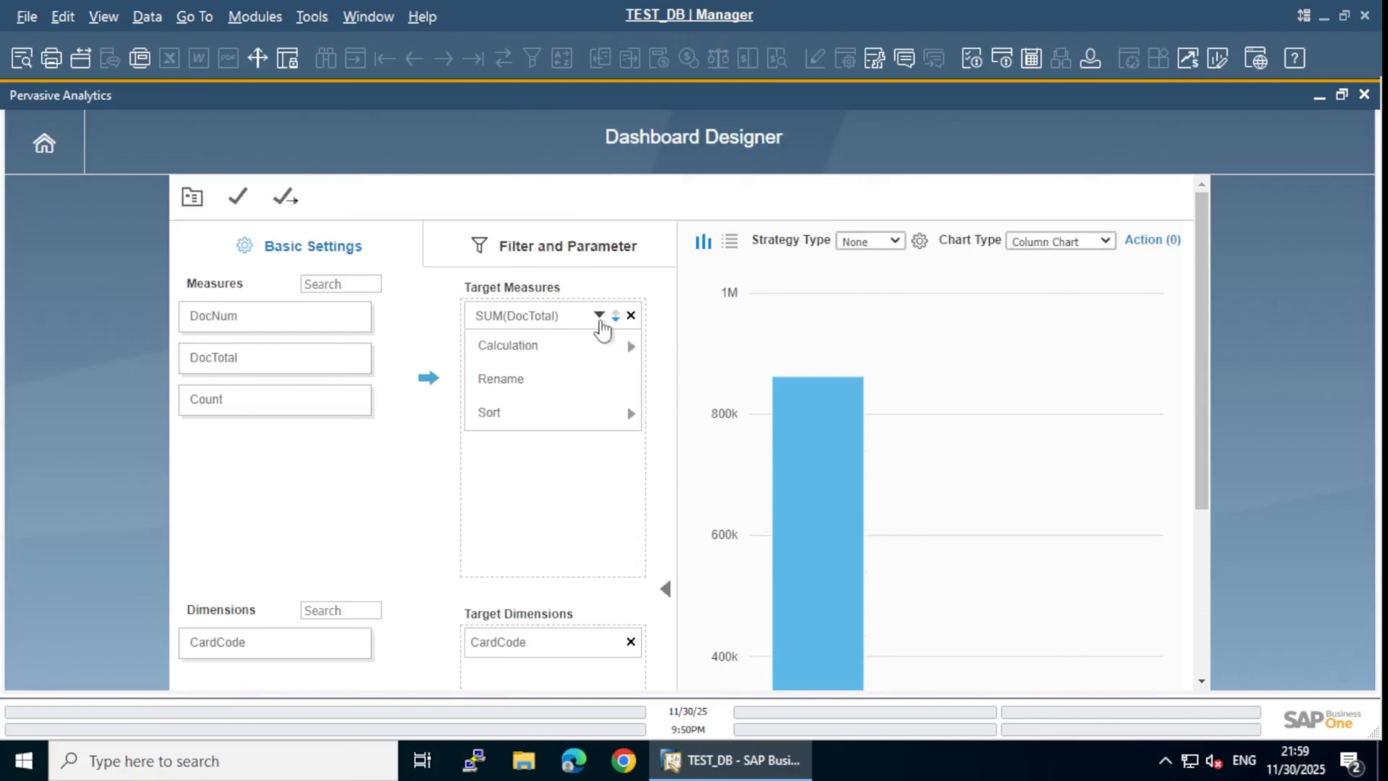
mouse_move(584, 358)
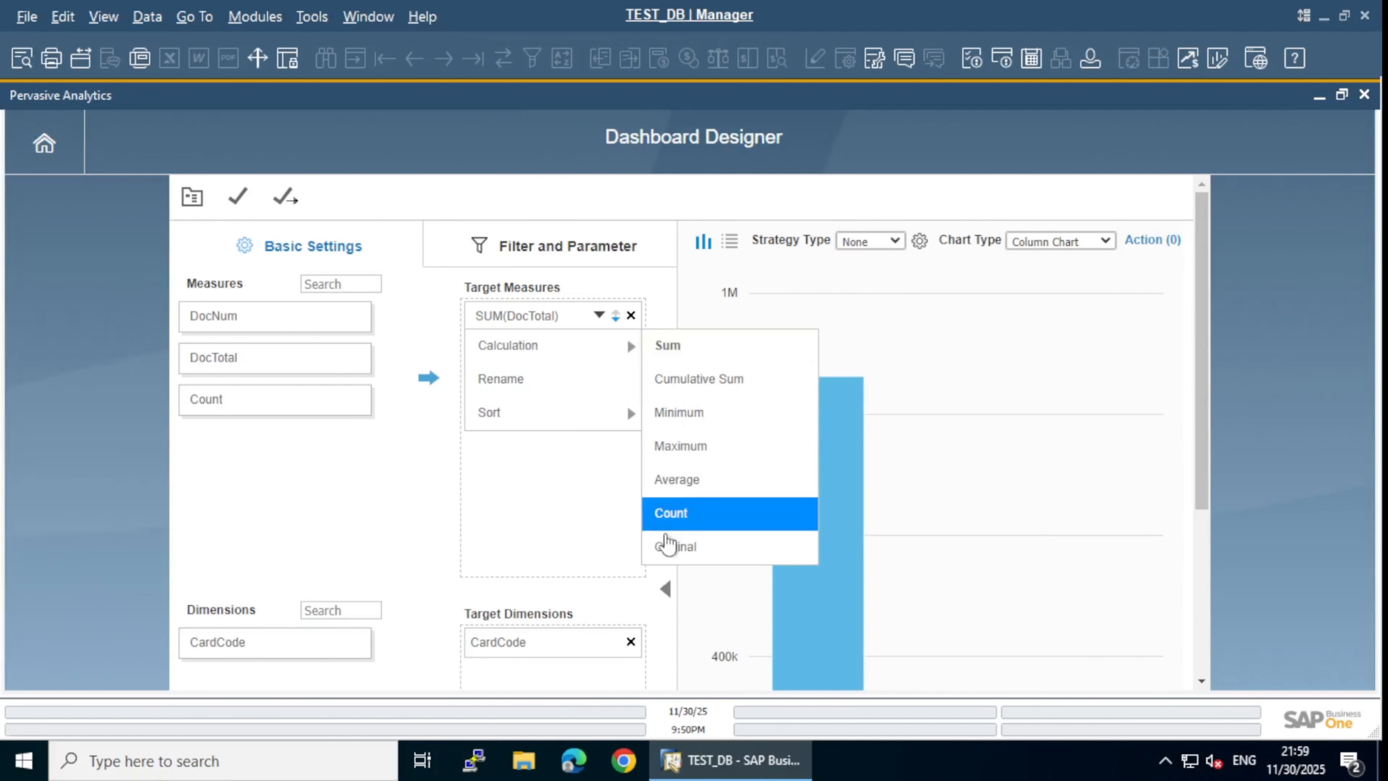
left_click(669, 546)
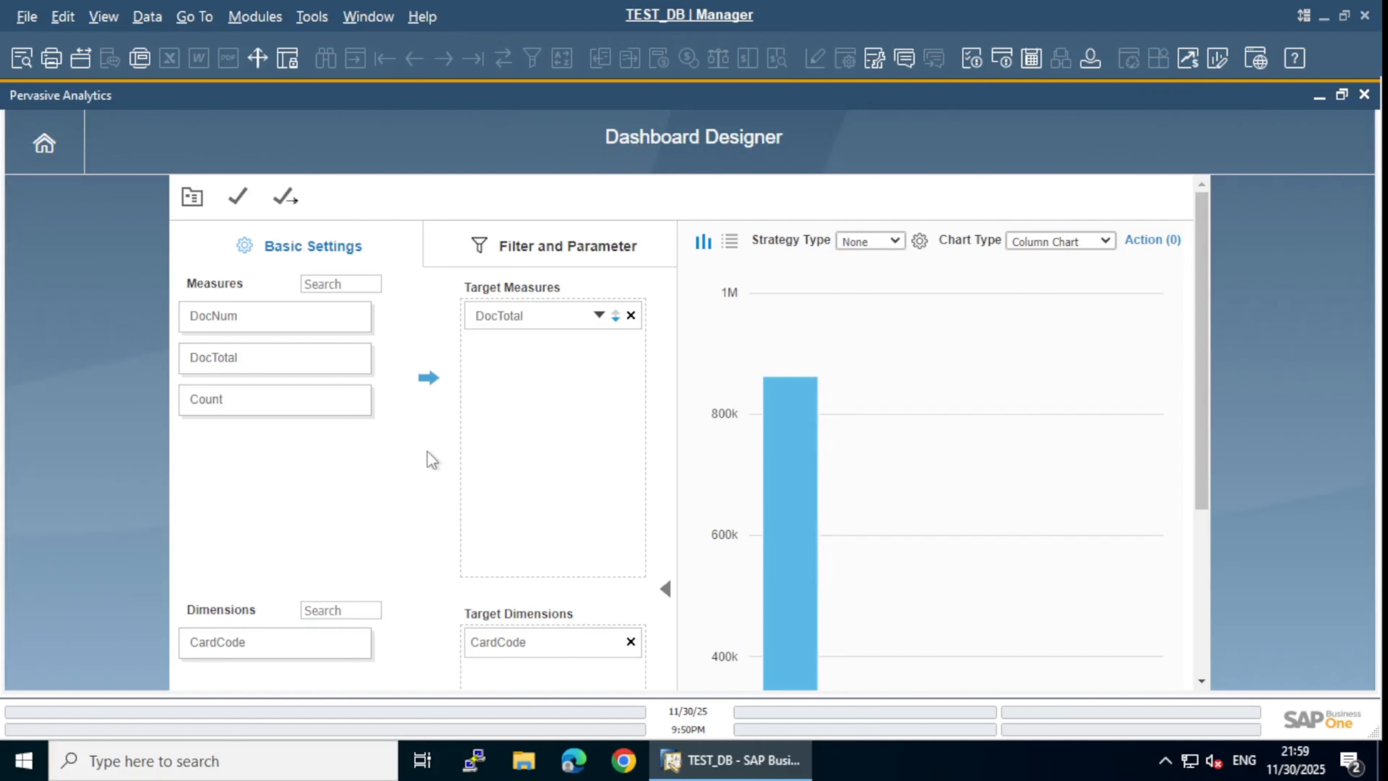
scroll(429, 459, "down", 3)
scroll(431, 459, "down", 1)
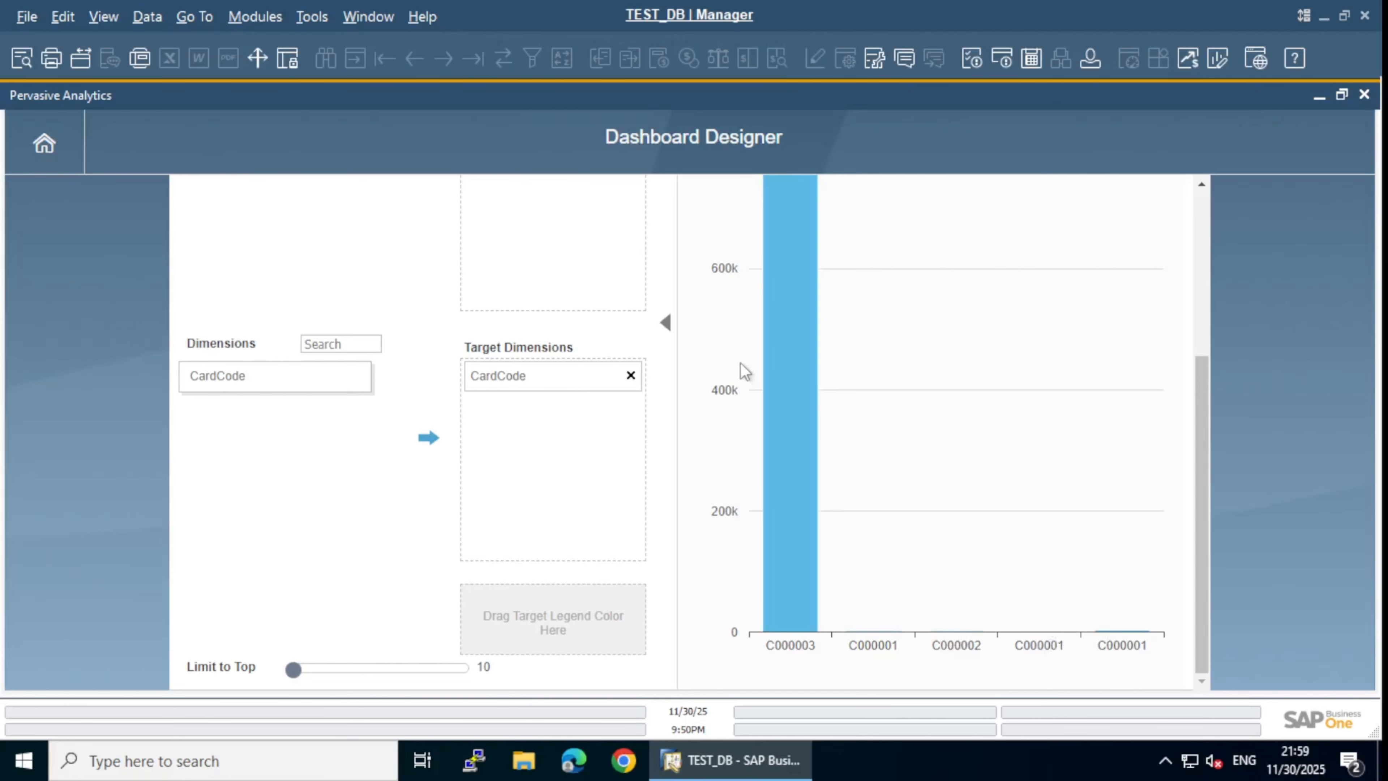
Add DocNum as a second target measure below DocTotal and check the updated chart.
scroll(741, 364, "up", 5)
left_click_drag(307, 294, 535, 348)
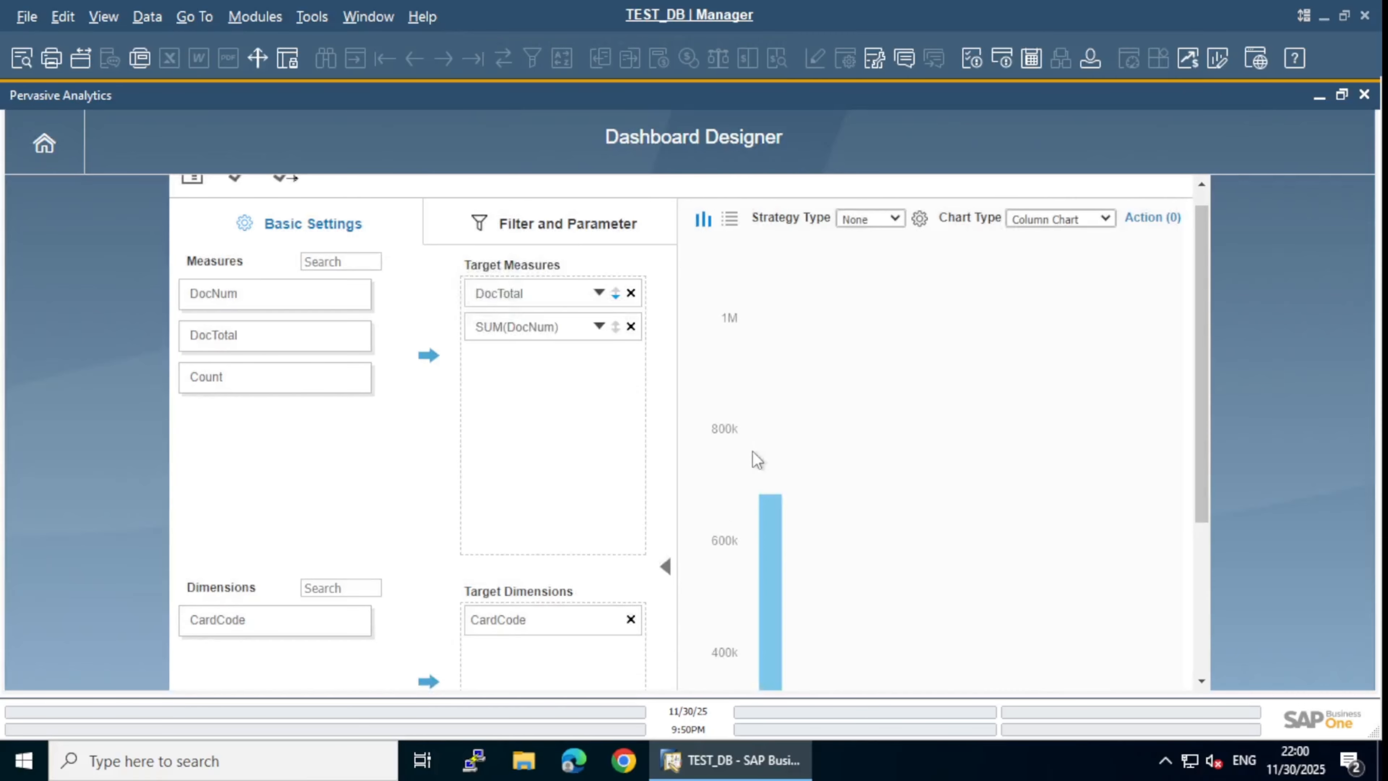
scroll(754, 453, "down", 5)
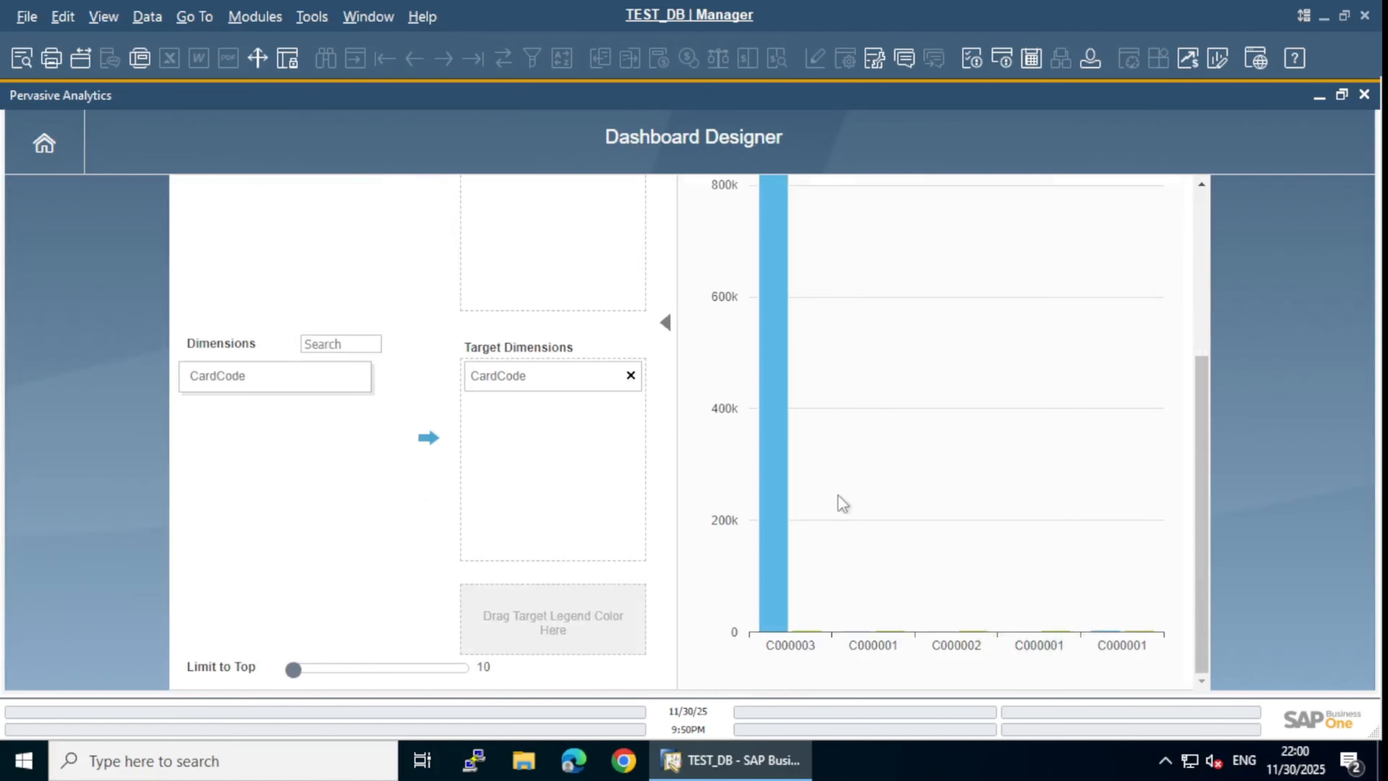
scroll(855, 399, "up", 5)
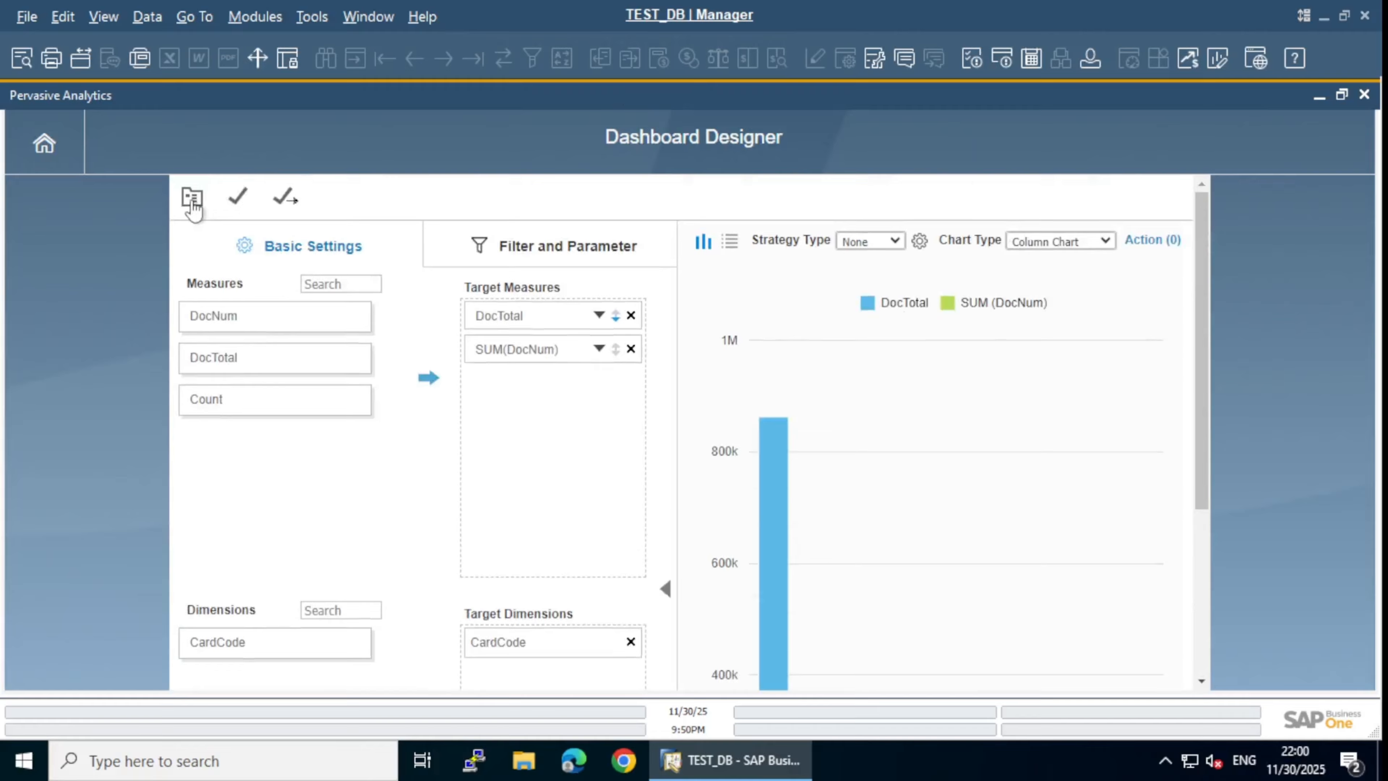
Save the dashboard as "Top 5 Sales Order by value" and close the designer.
left_click(237, 198)
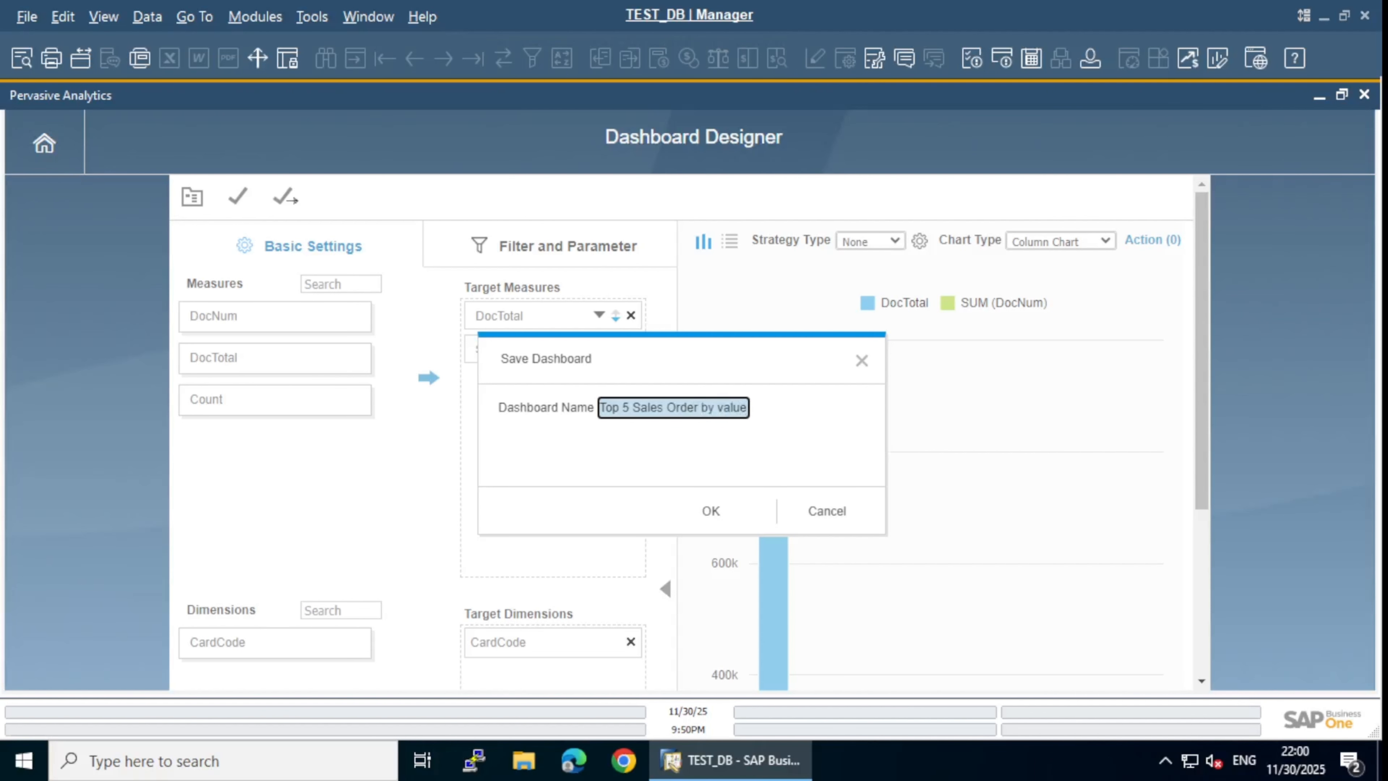
left_click(707, 513)
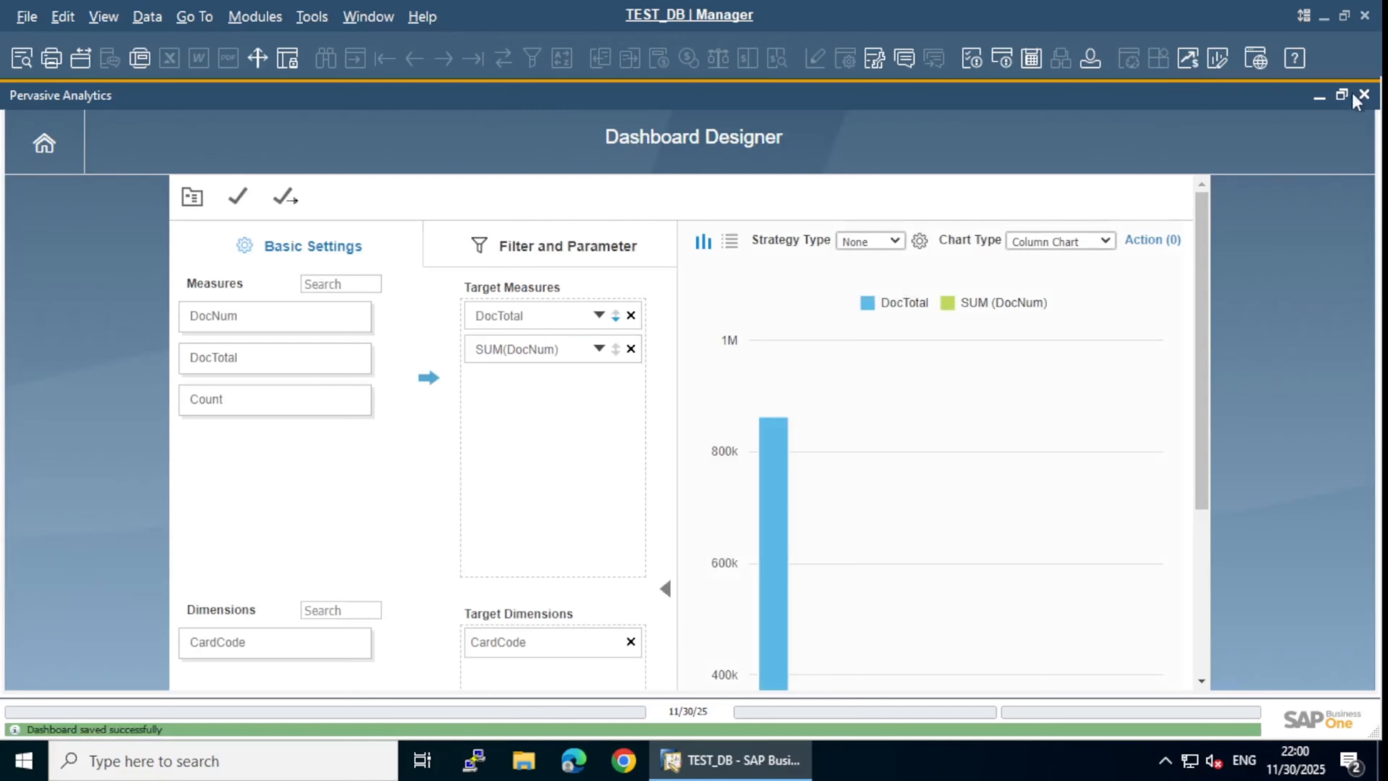
left_click(1364, 94)
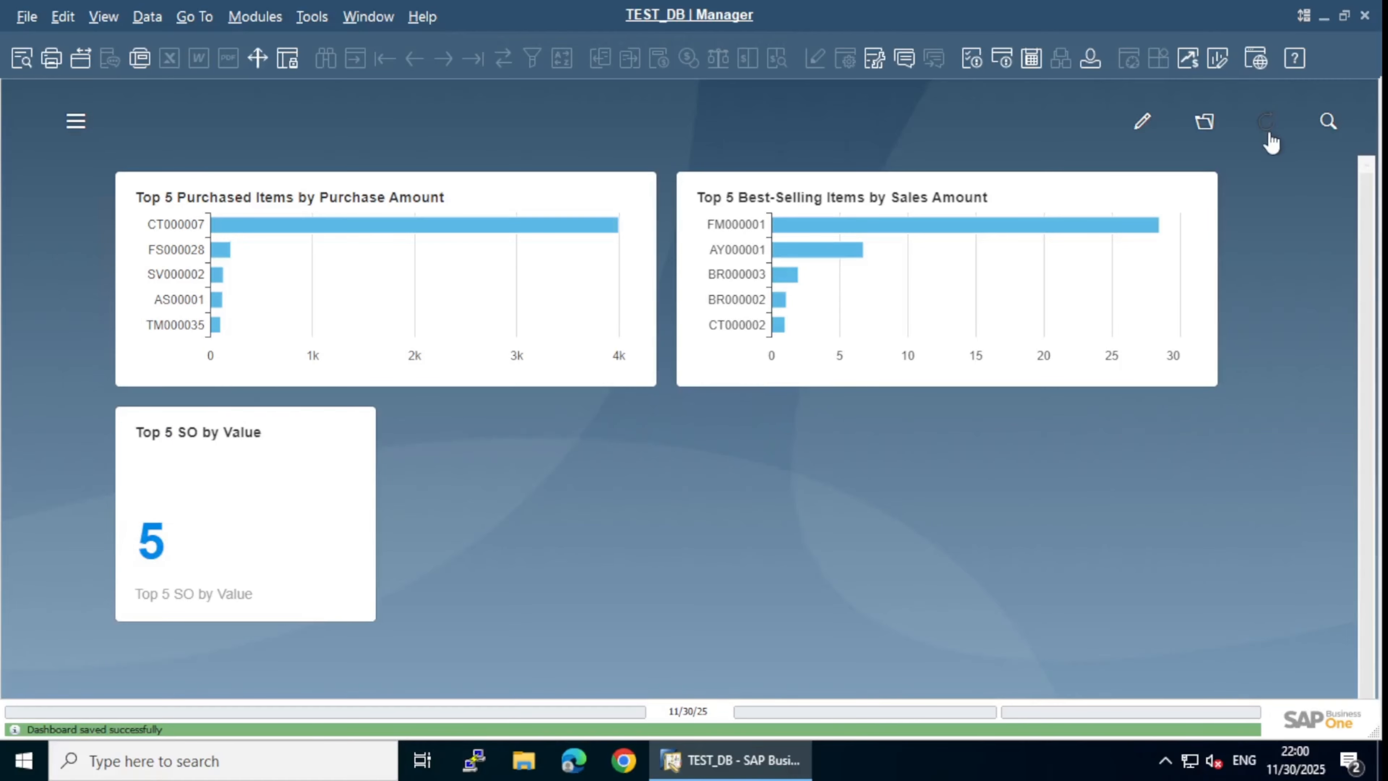
Refresh the cockpit and open its widget catalog in edit mode.
left_click(1267, 125)
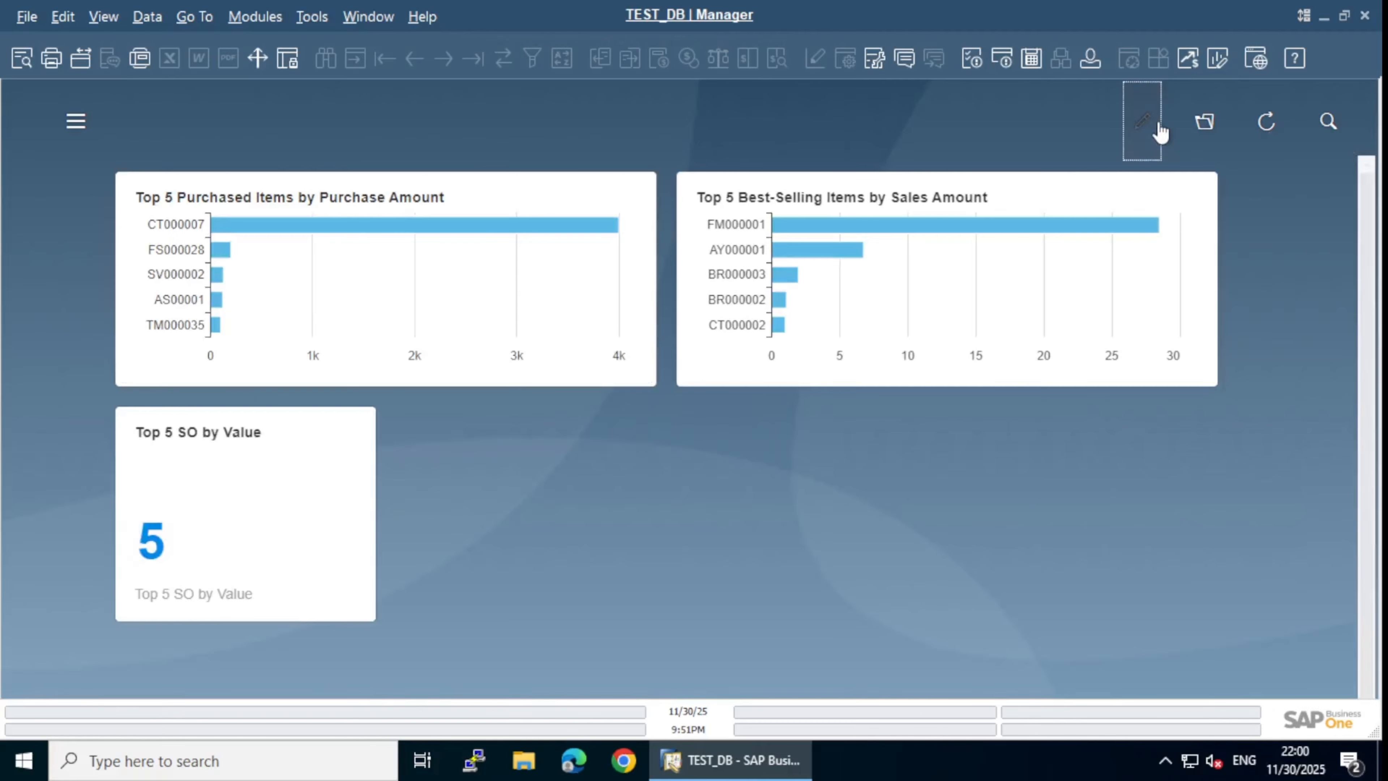
left_click(1159, 127)
left_click(1264, 126)
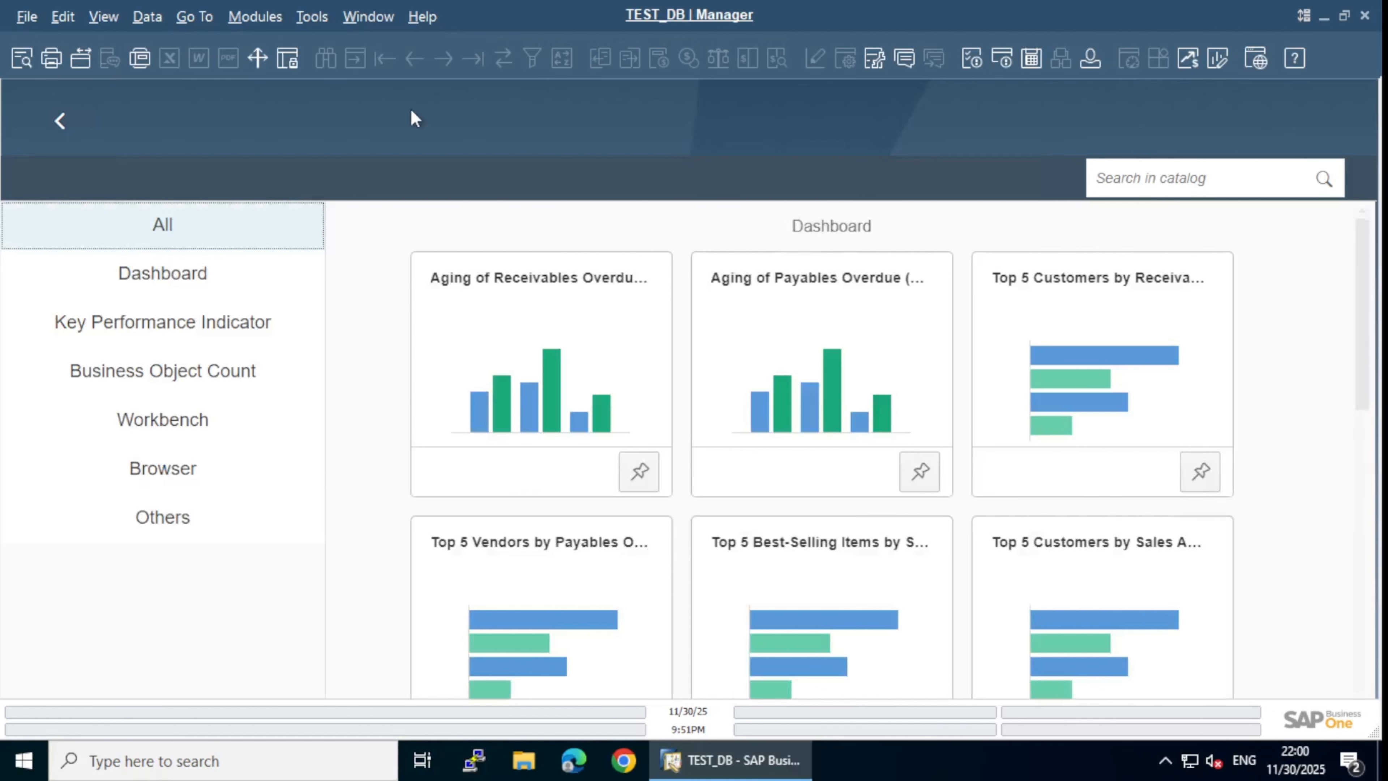
Look through the catalog's dashboard widgets for the Top 5 Sales Order by value dashboard.
left_click(174, 275)
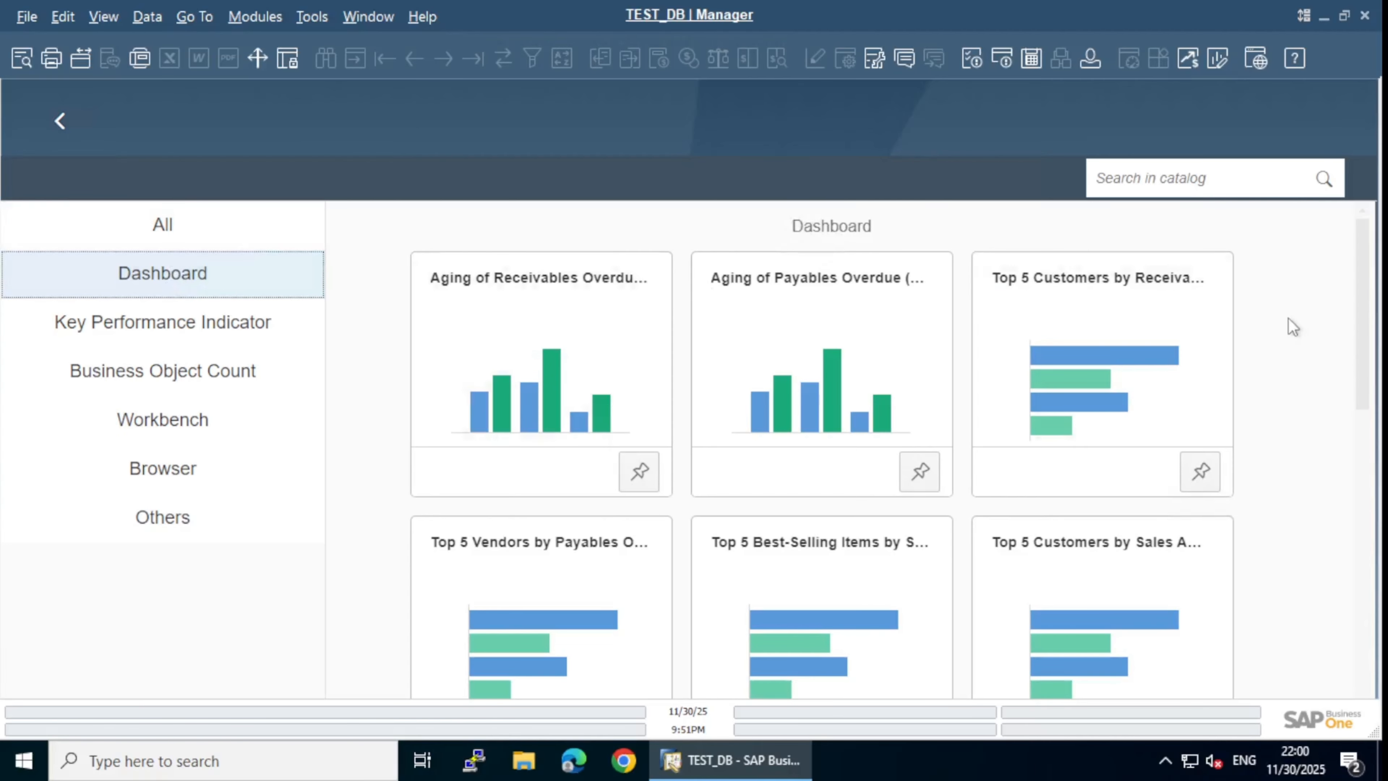
scroll(1292, 327, "down", 15)
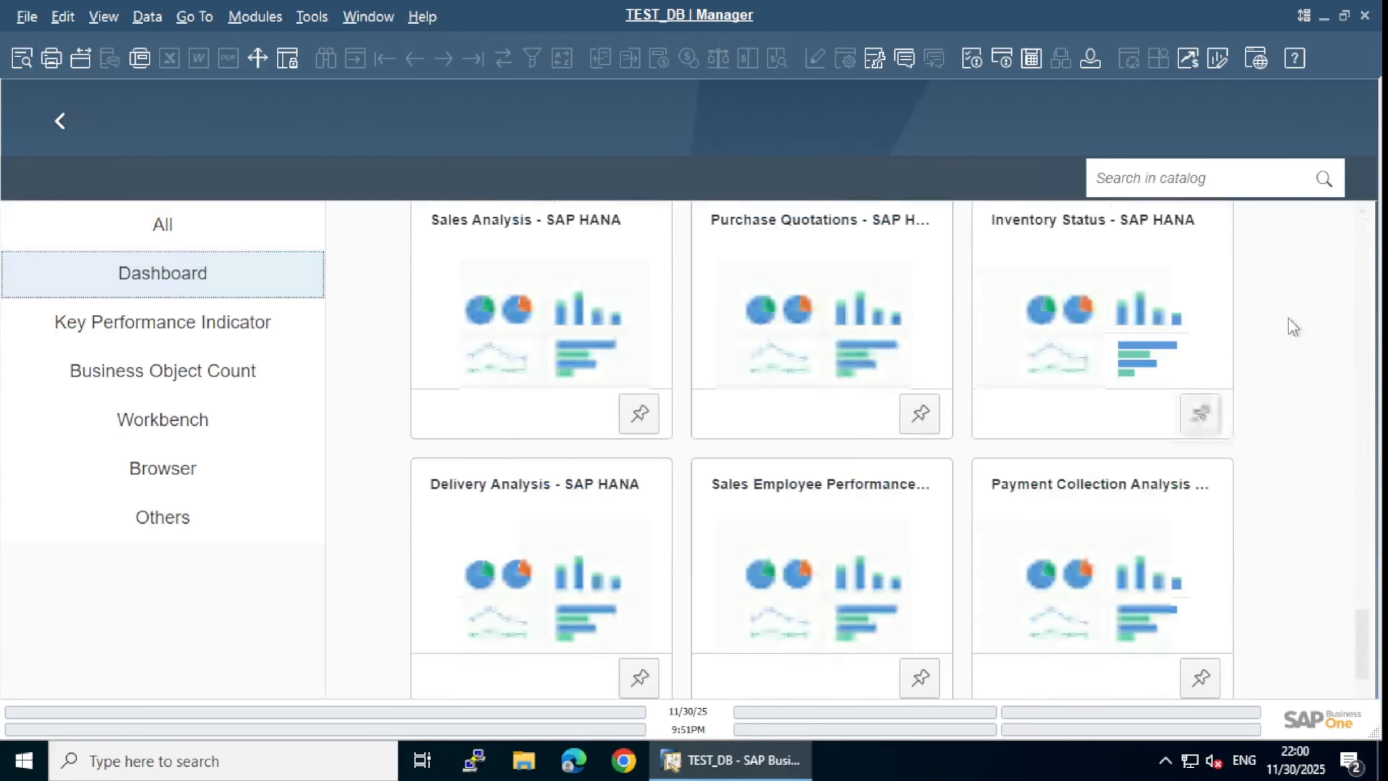
scroll(1292, 327, "down", 3)
scroll(1292, 327, "up", 6)
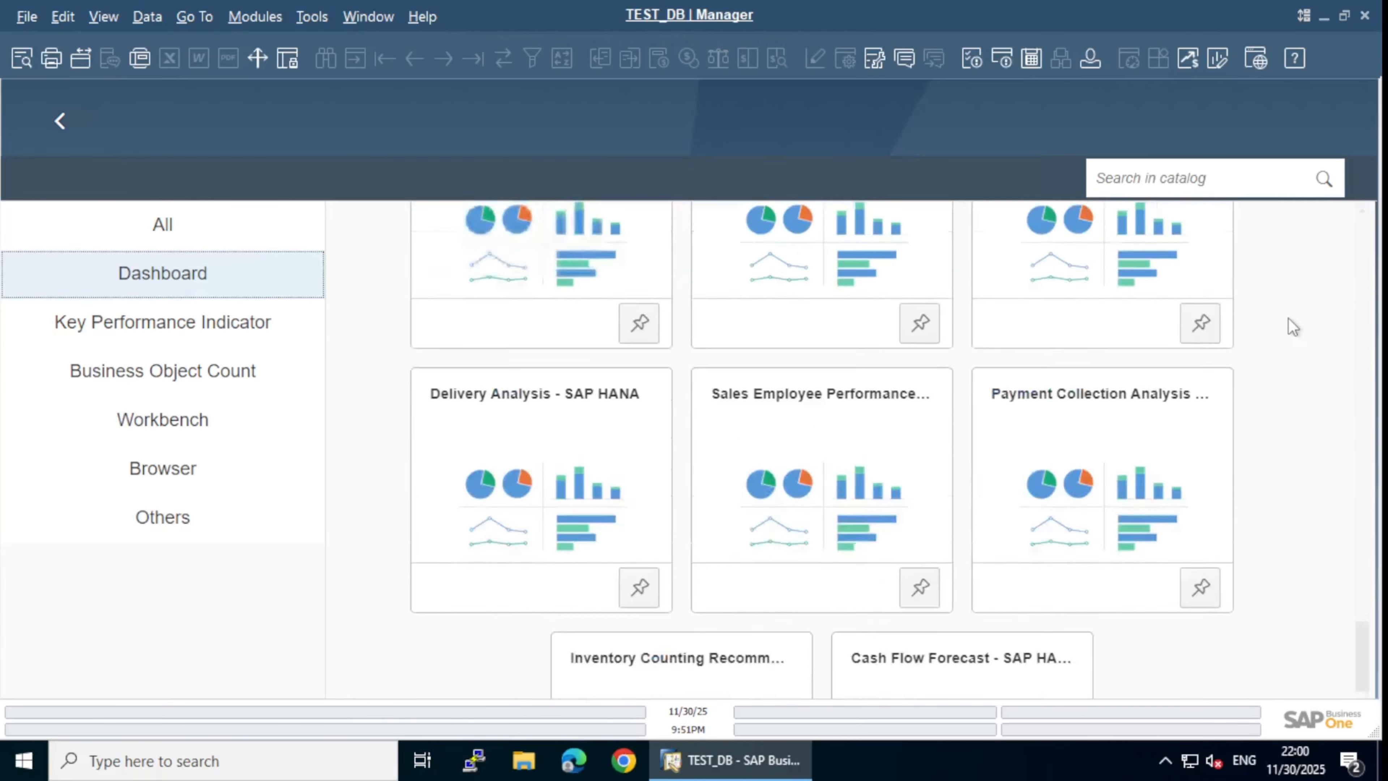
scroll(1292, 327, "up", 6)
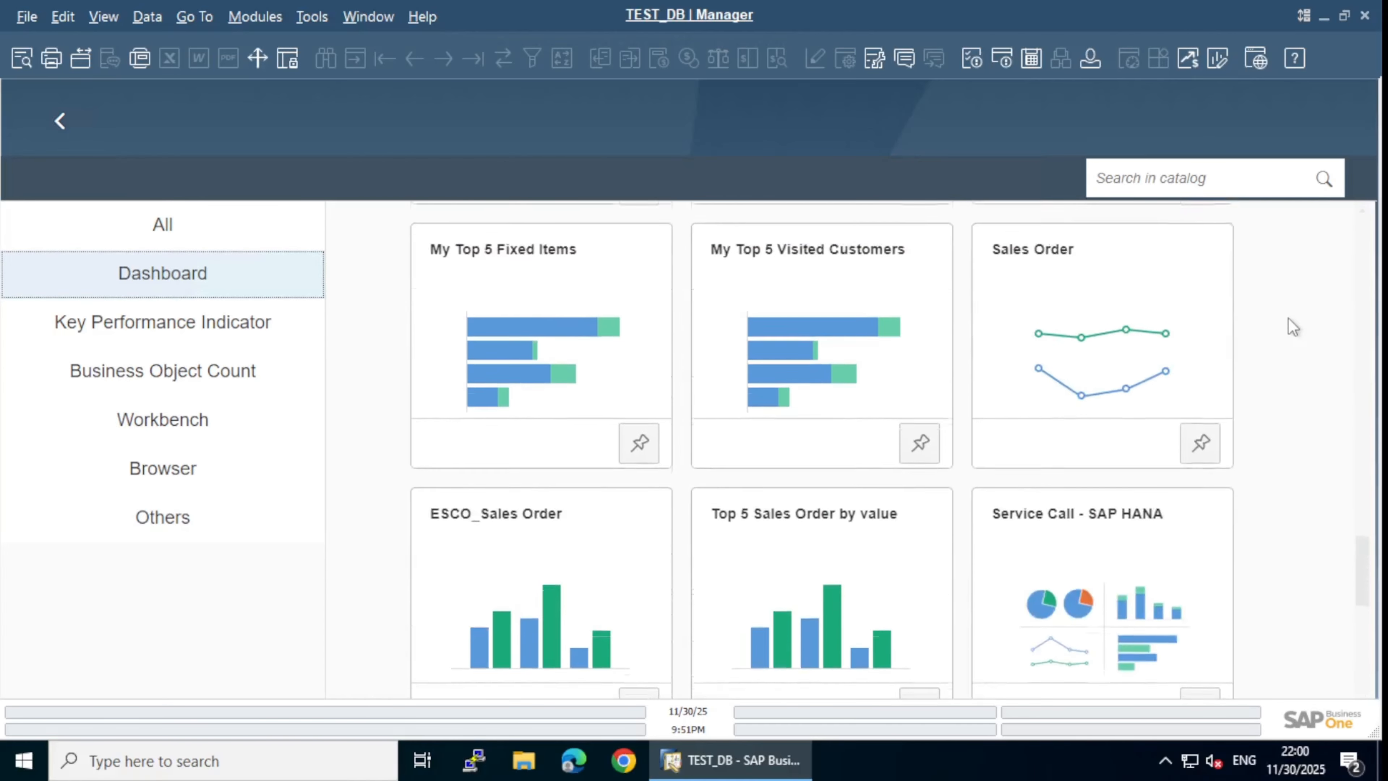
scroll(1292, 327, "up", 3)
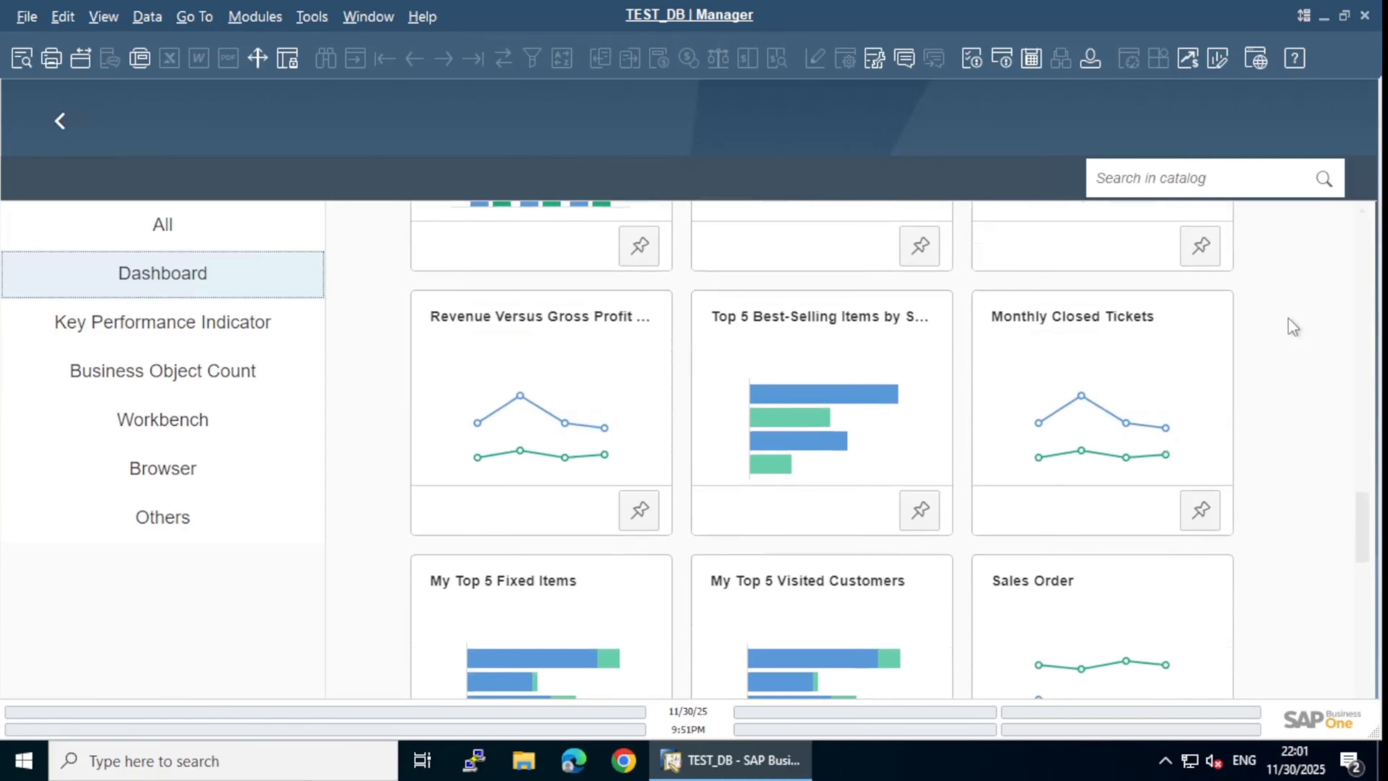
scroll(1292, 327, "up", 3)
scroll(1292, 327, "up", 5)
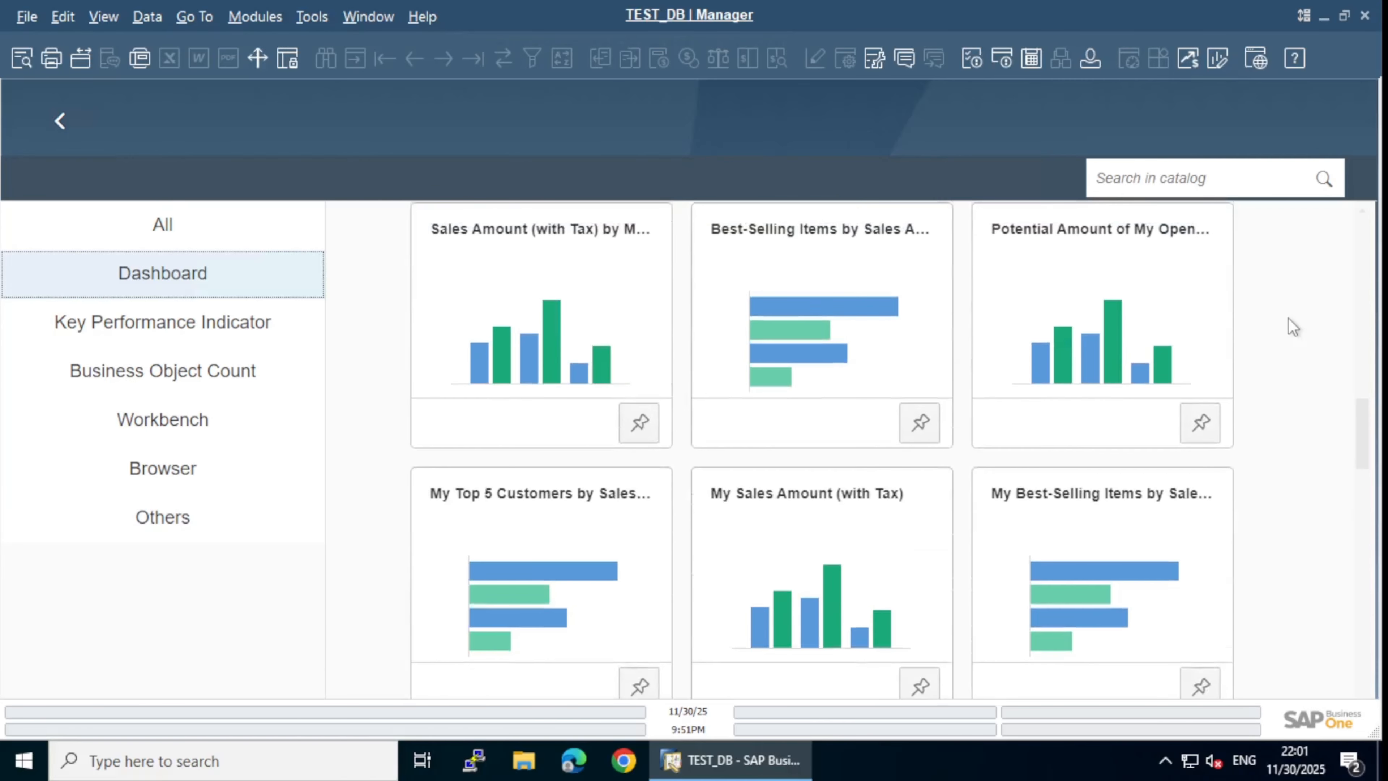
scroll(1292, 327, "up", 5)
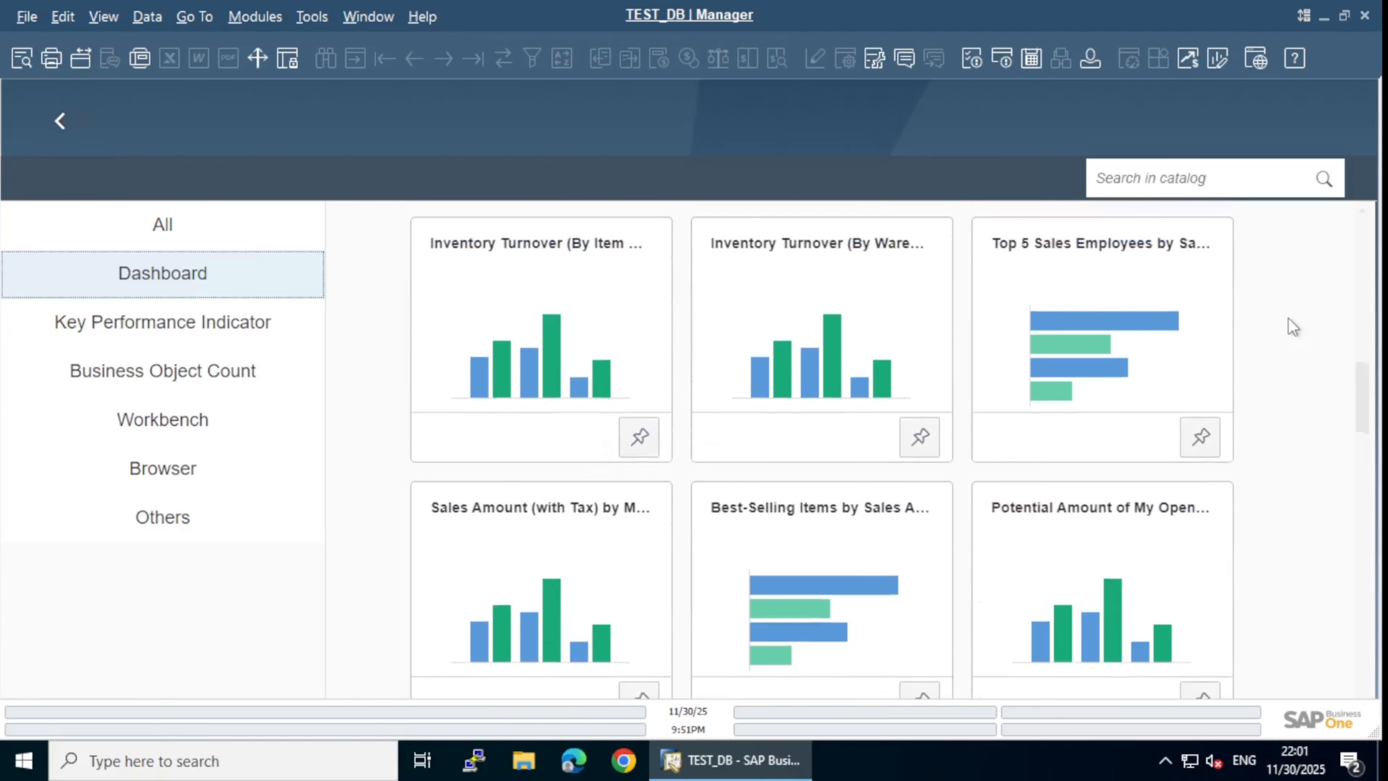
scroll(1292, 327, "up", 3)
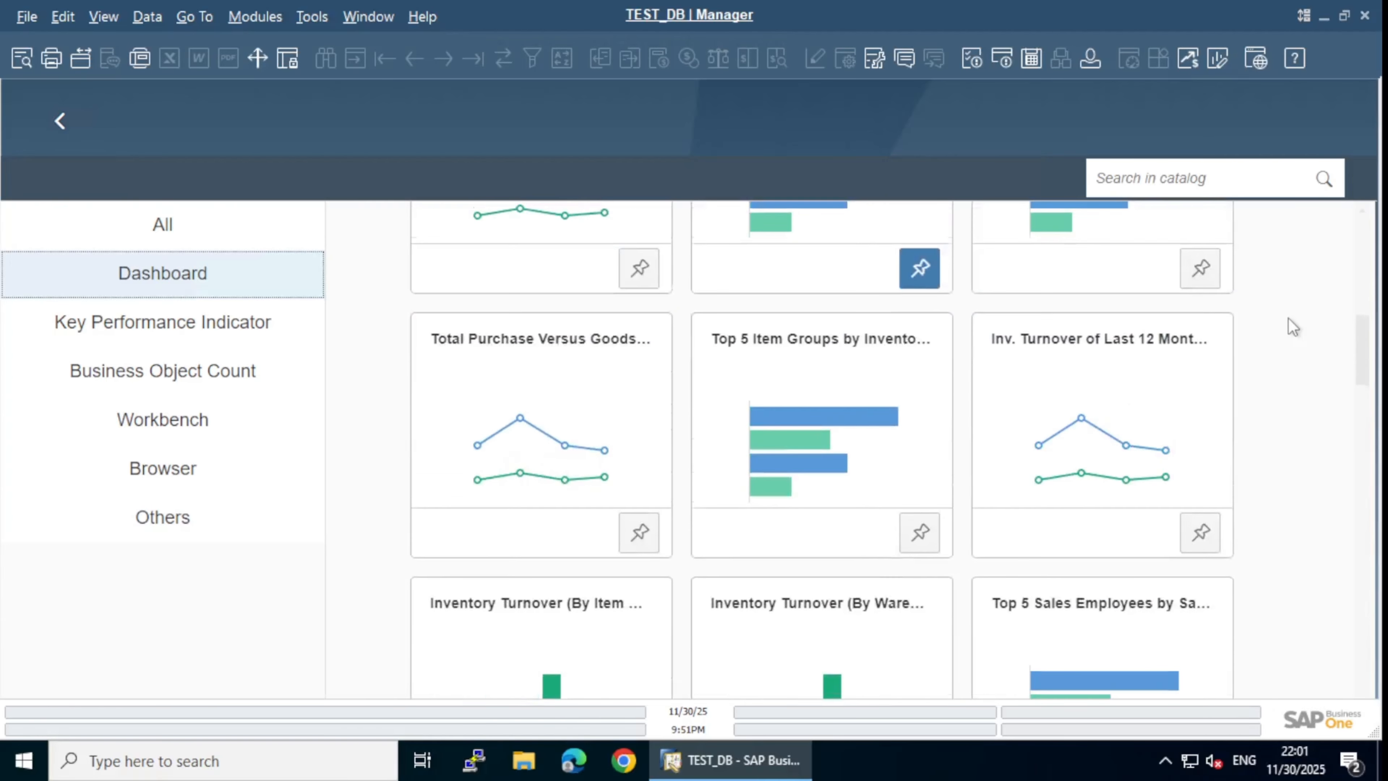
scroll(1292, 327, "up", 10)
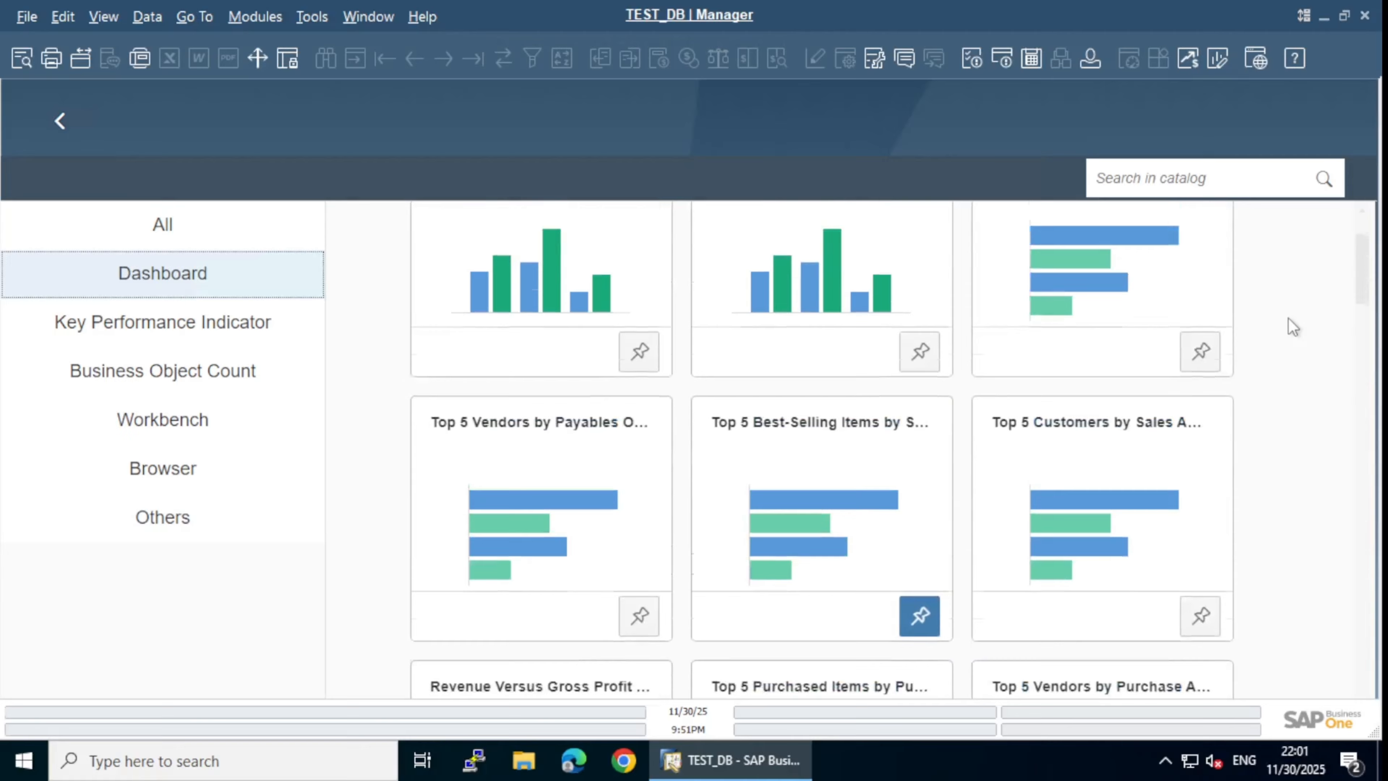
Search the widget catalog for "top 5" and pin the Top 5 Sales Order by value dashboard.
left_click(1202, 177)
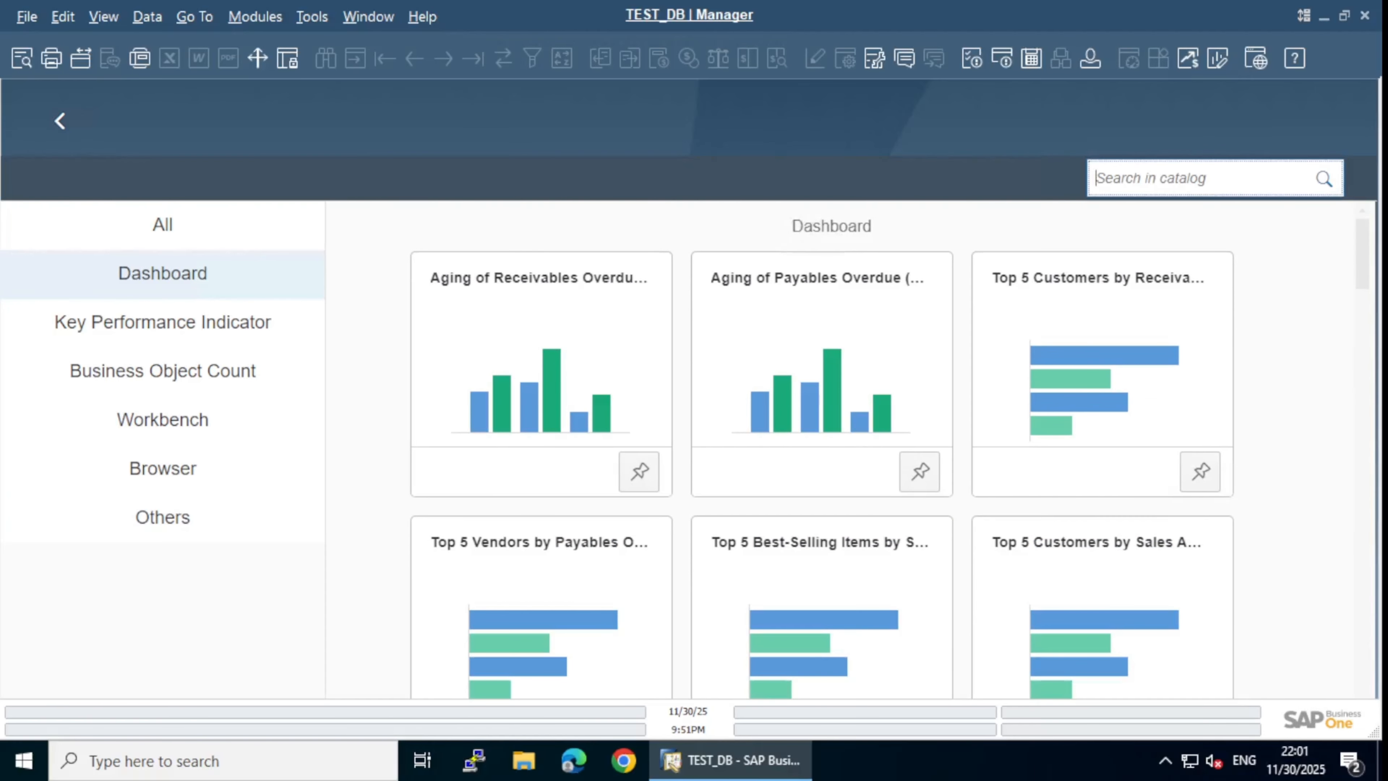
type("top 5")
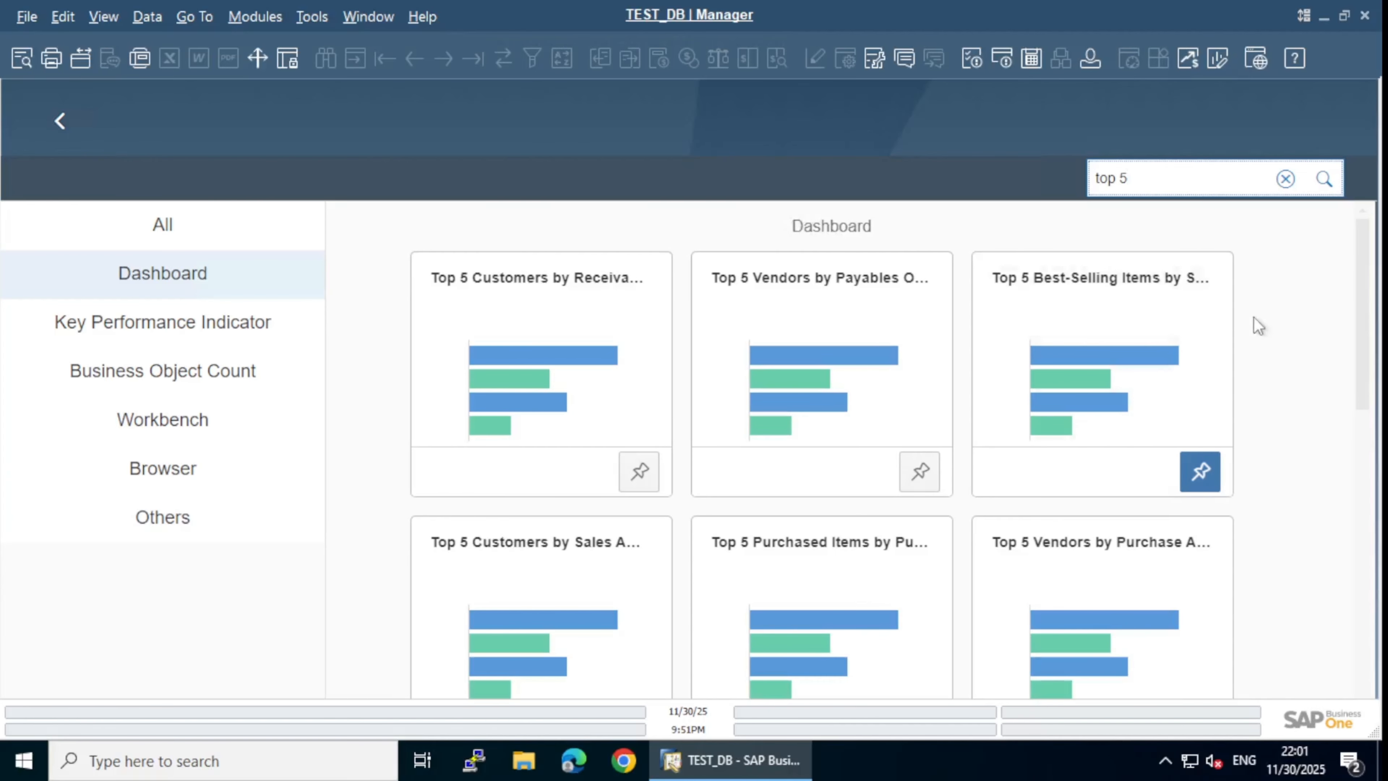
scroll(1259, 326, "down", 10)
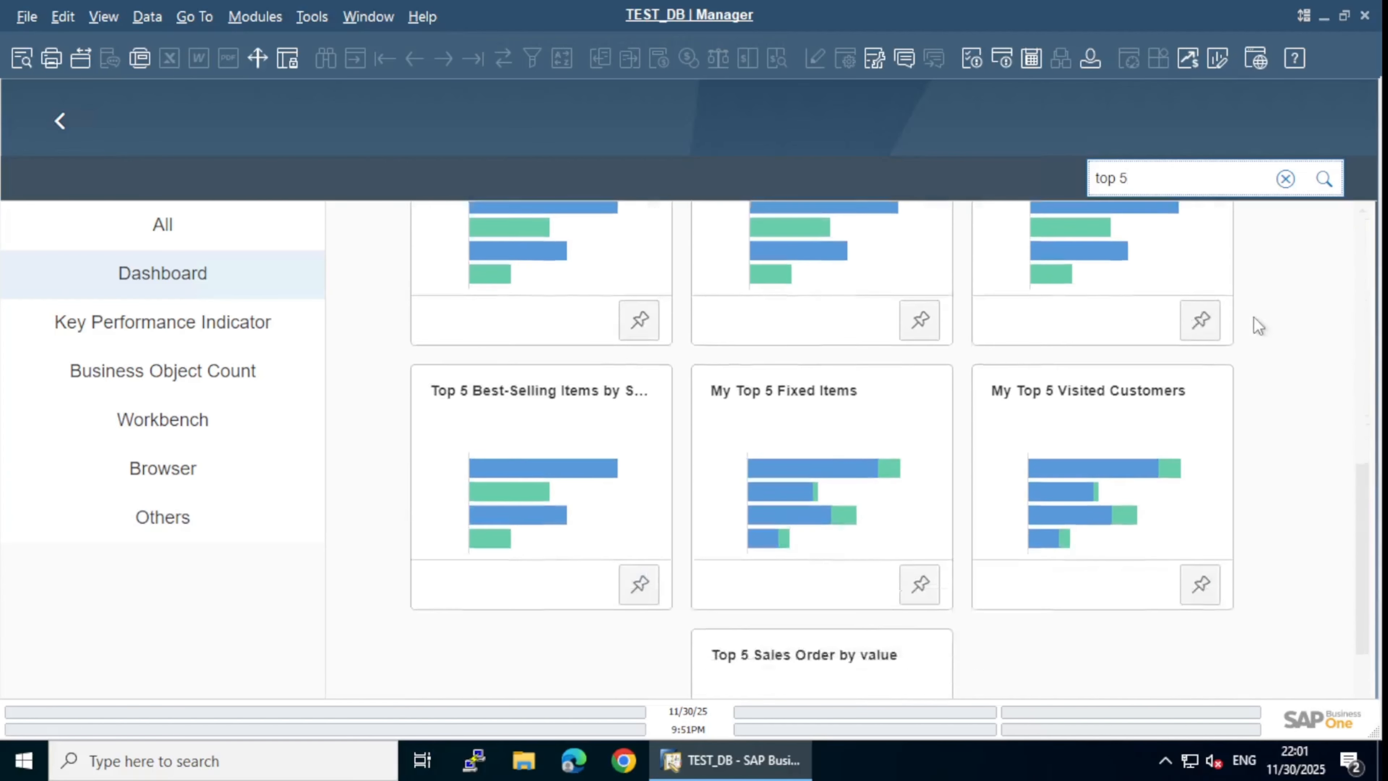
scroll(1259, 326, "down", 3)
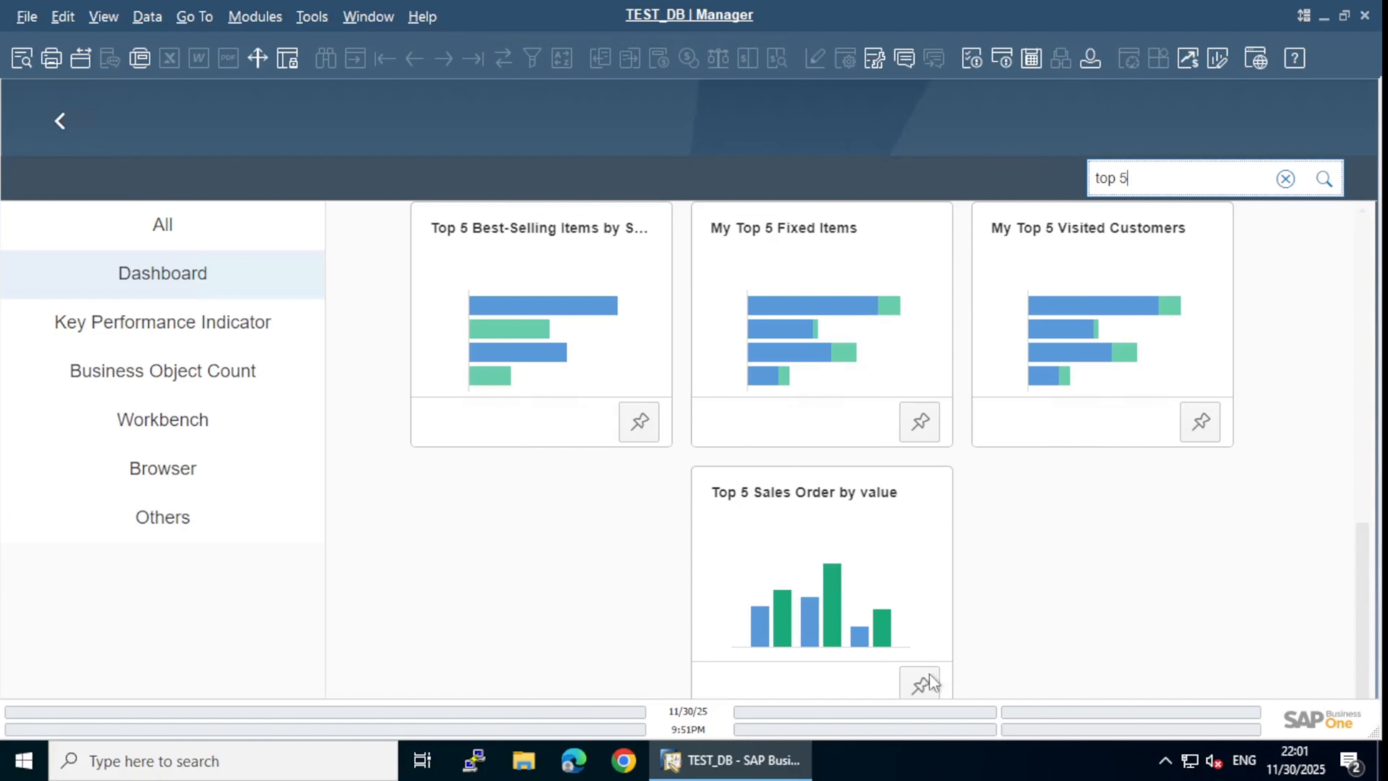
left_click(921, 683)
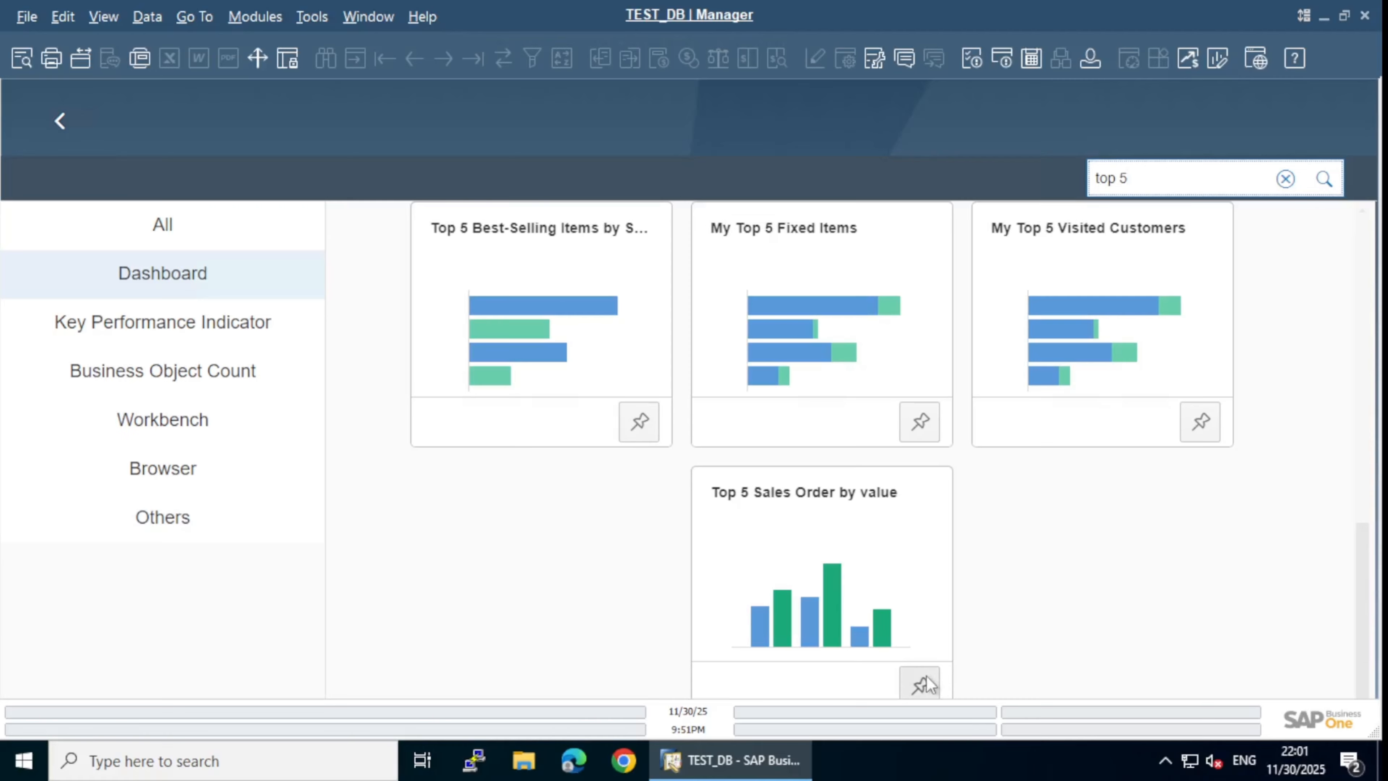
Return to the cockpit, finish editing its layout and inspect the bars of the new sales order chart.
left_click(57, 144)
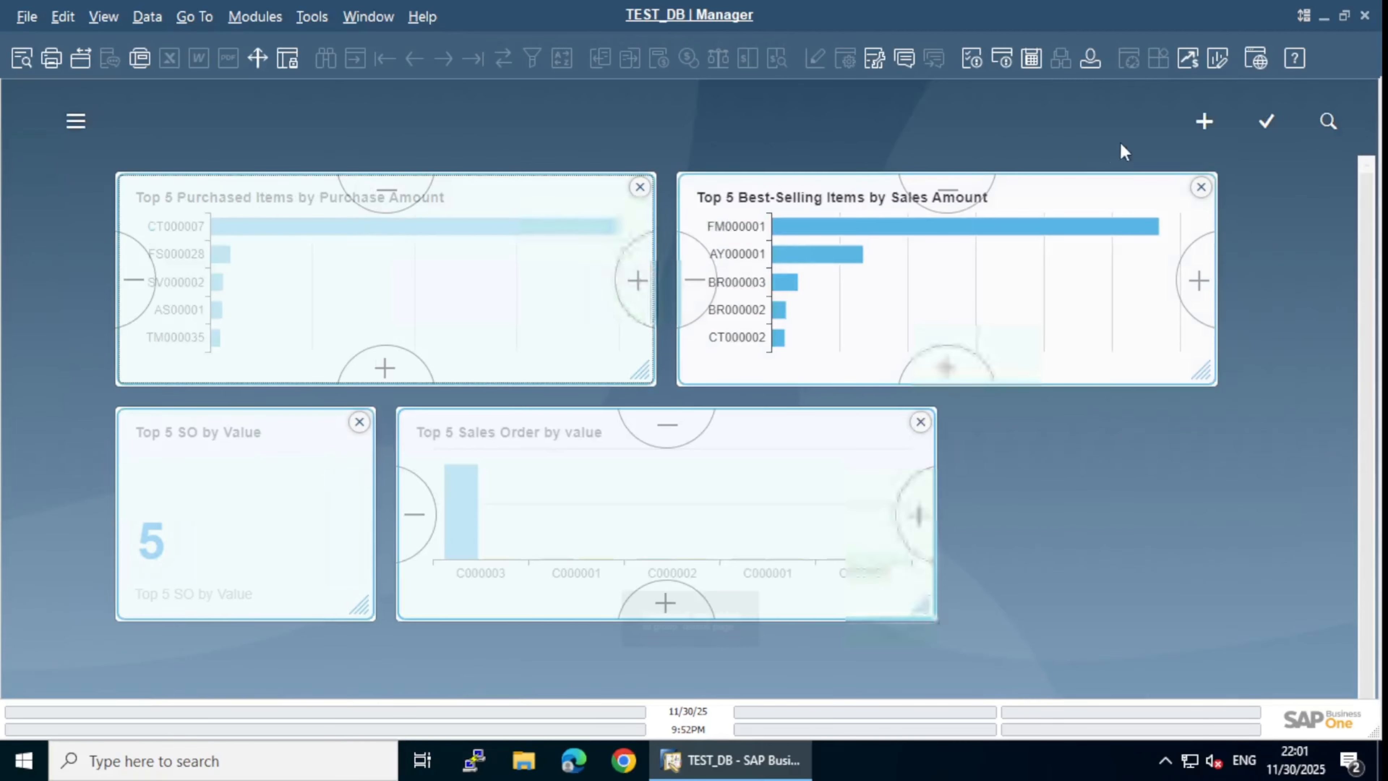
left_click(1268, 125)
left_click(1235, 204)
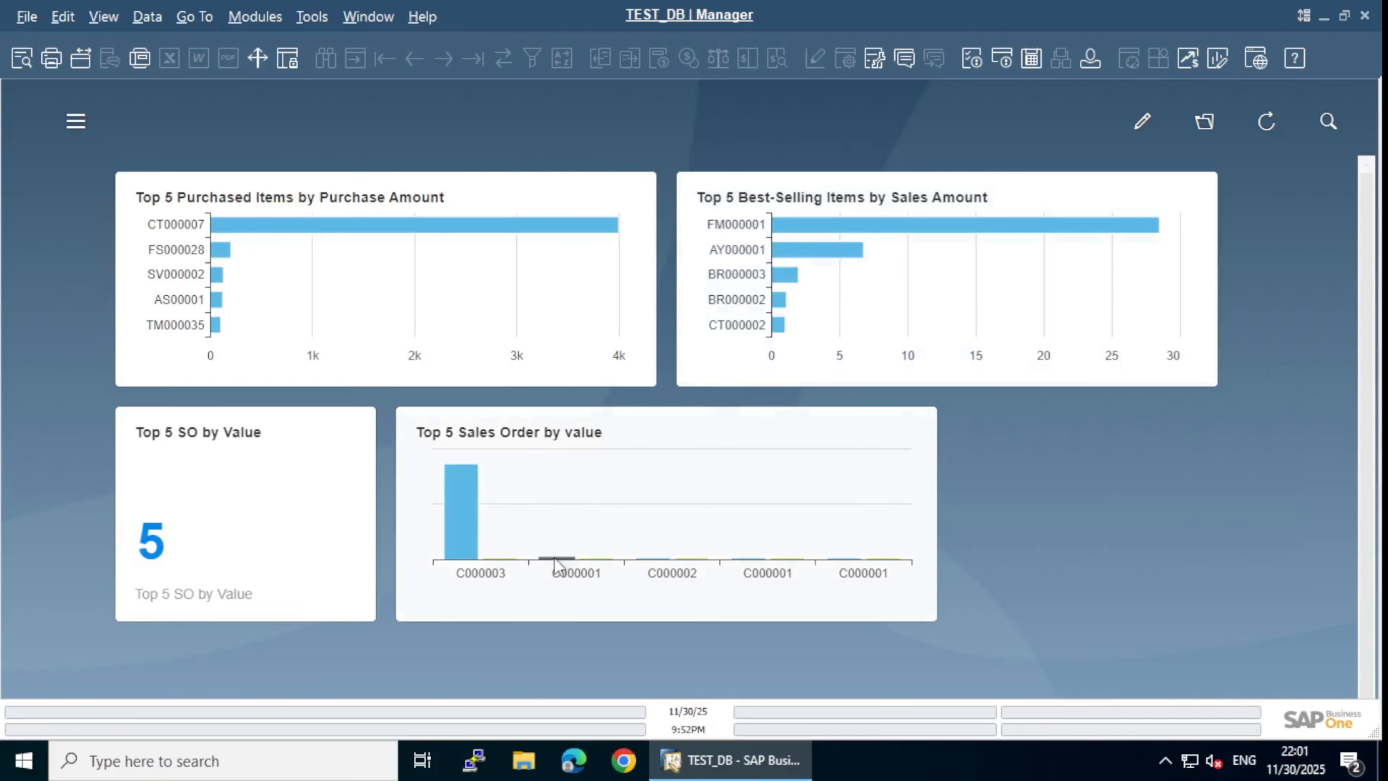
mouse_move(555, 563)
mouse_move(661, 564)
Find the Top 5 Sales Order by Value query in Query Manager using "top 5" and open its SQL for editing.
left_click(882, 60)
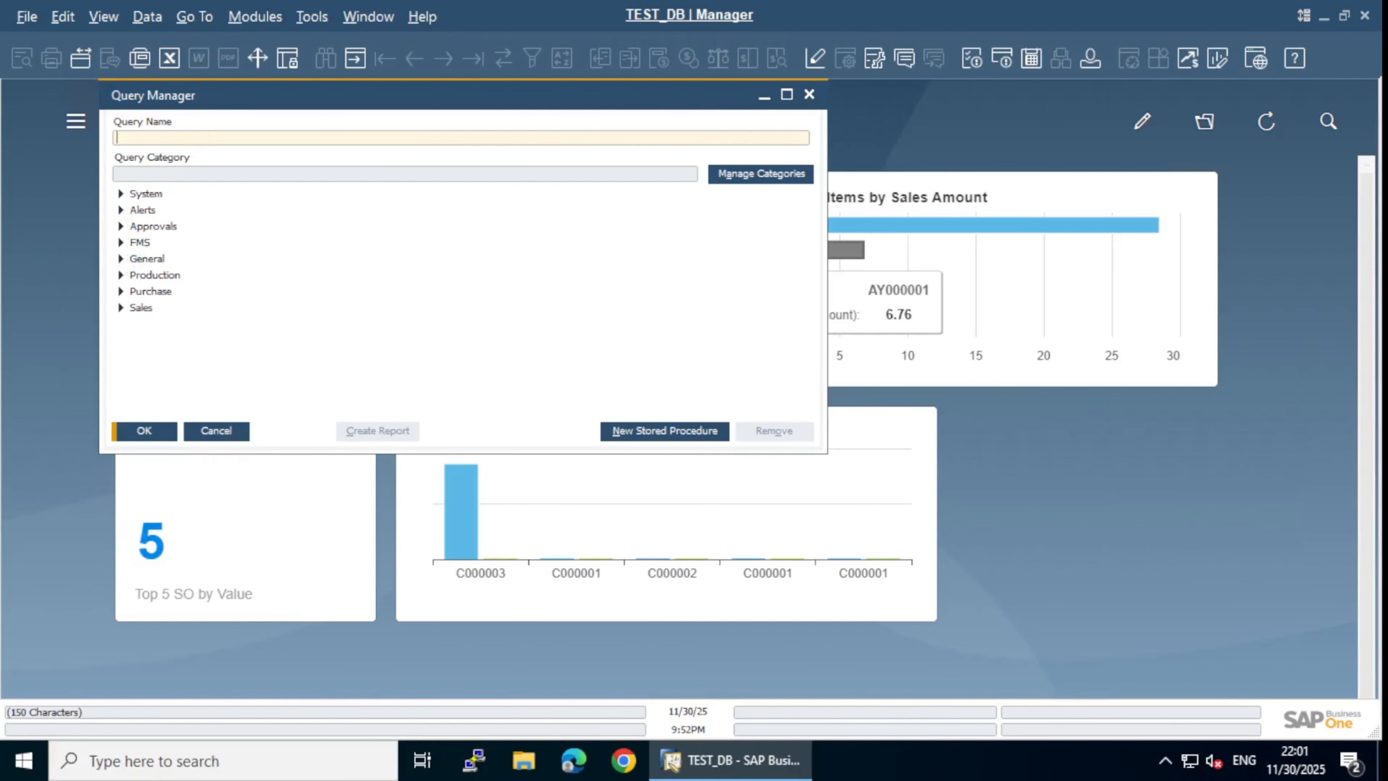
type("top 5")
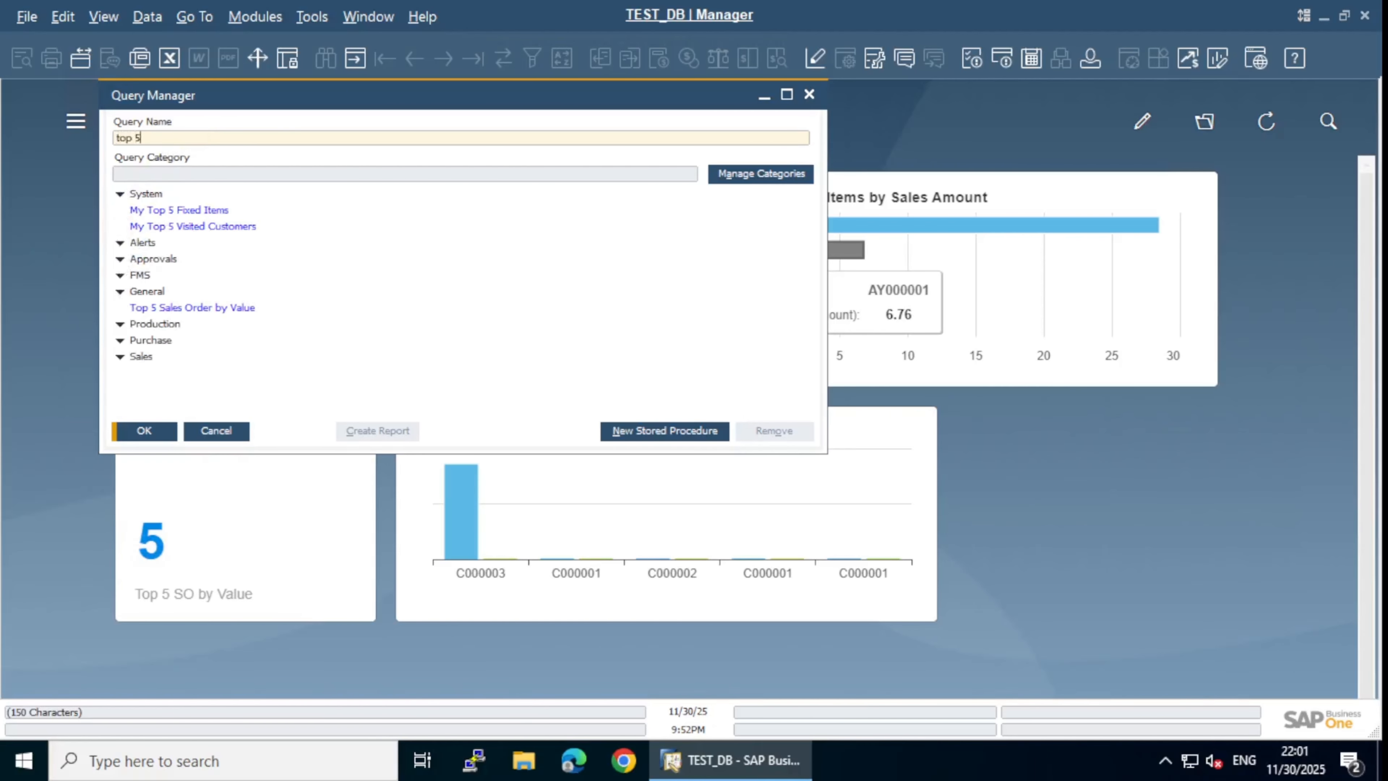
double_click(211, 307)
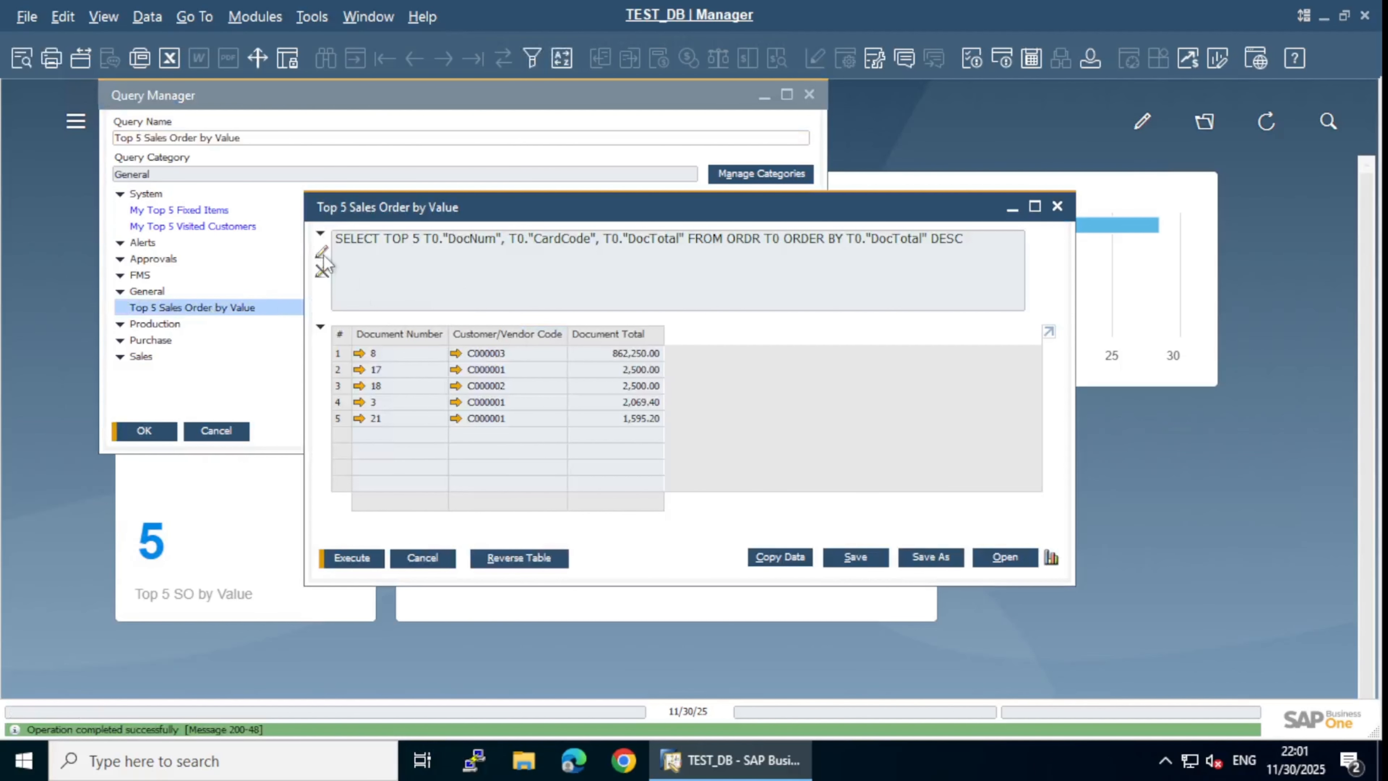
left_click(322, 252)
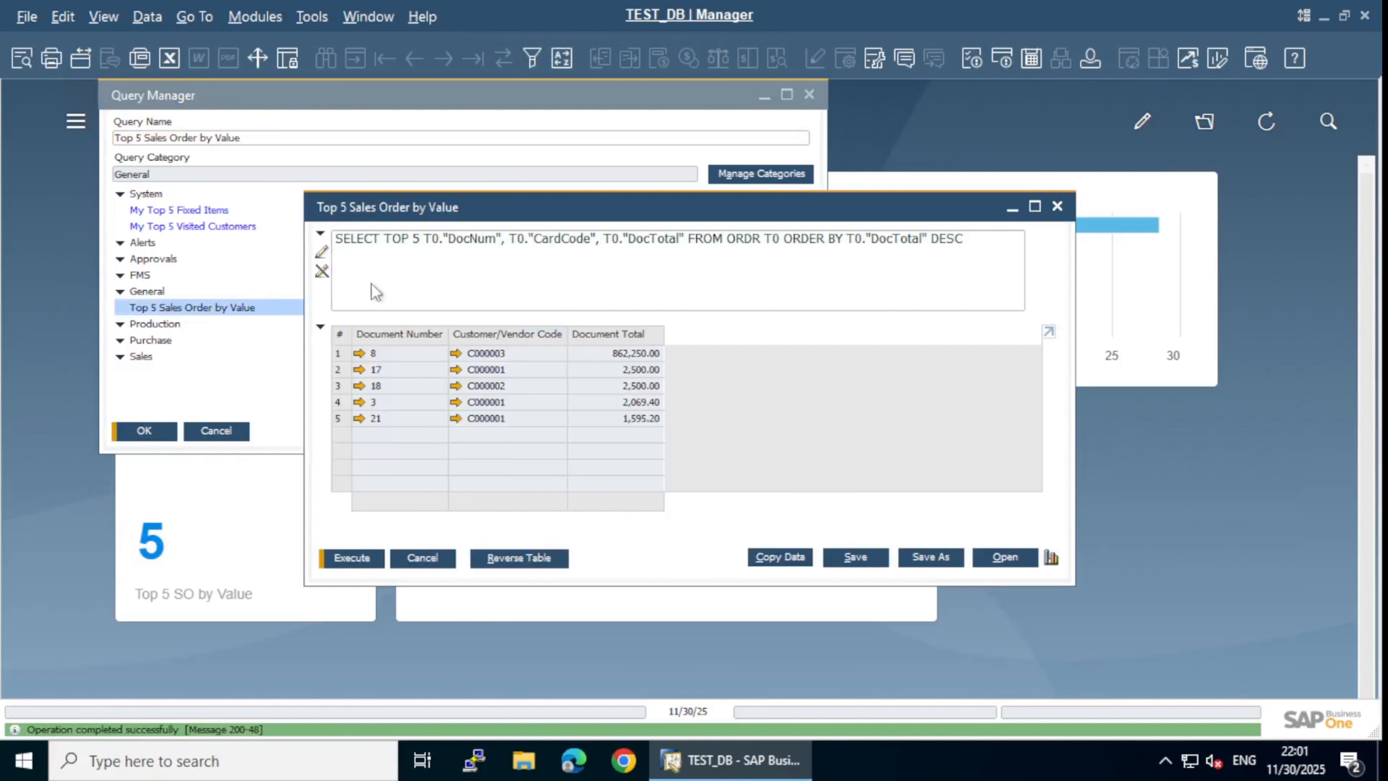
Add the condition WHERE T0."DocNum" <> 8 on its own line before the ORDER BY clause and execute the query.
left_click(995, 264)
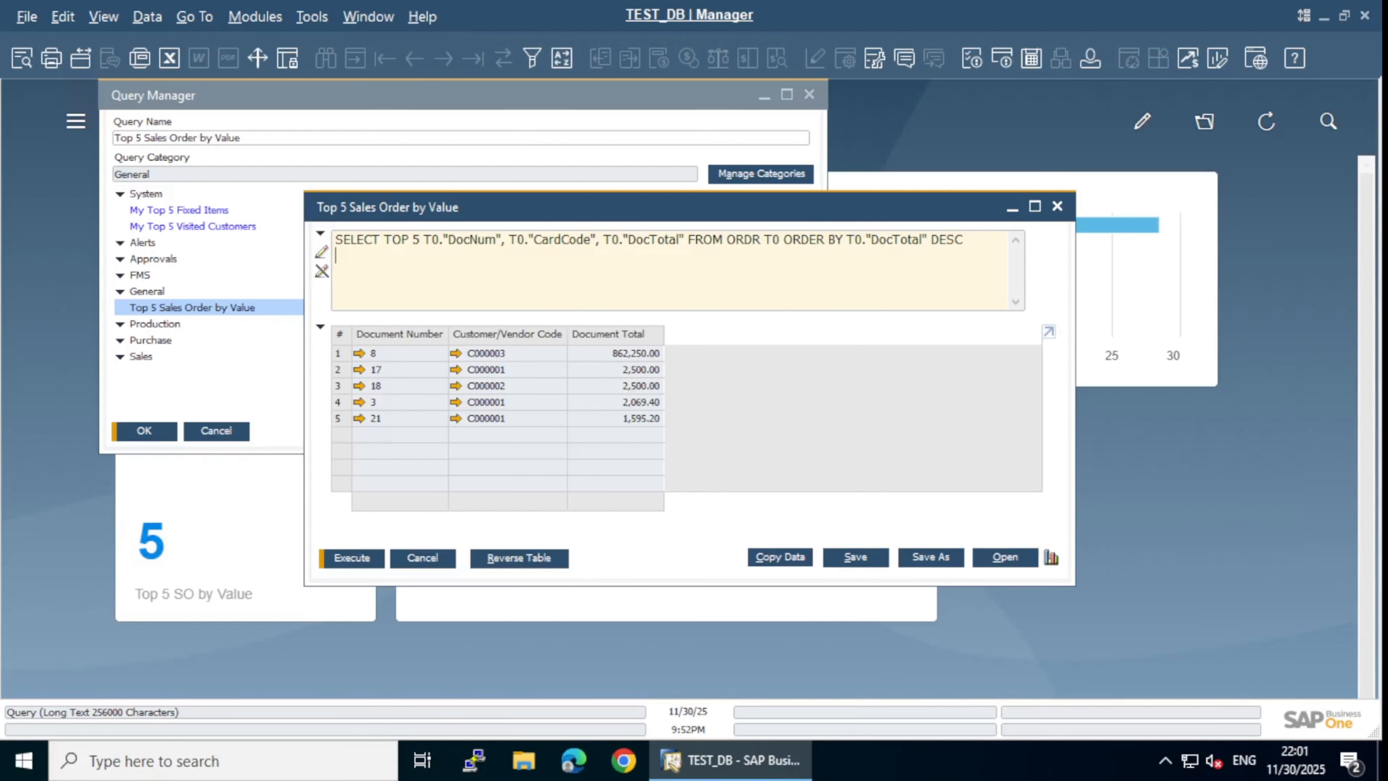
key("Return")
key("Return")
key("Up")
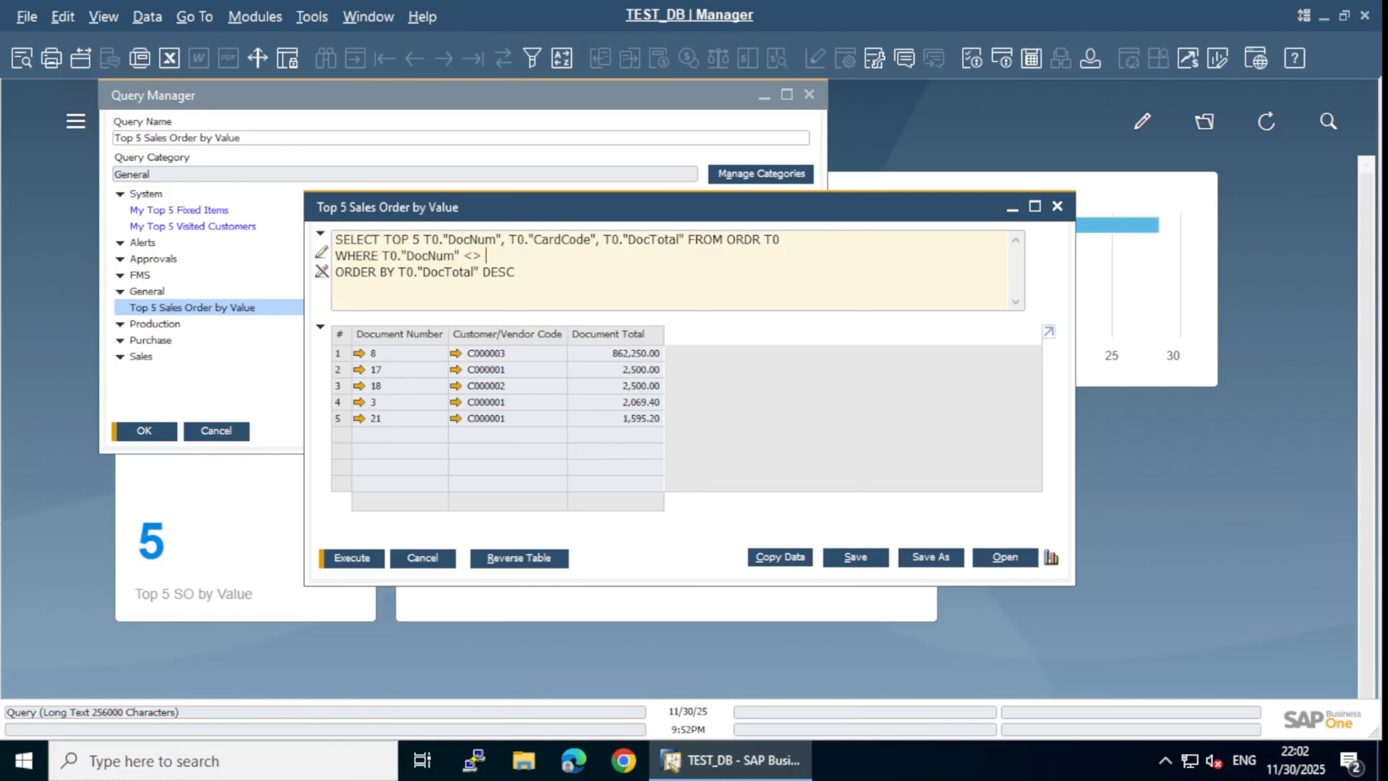
left_click(372, 558)
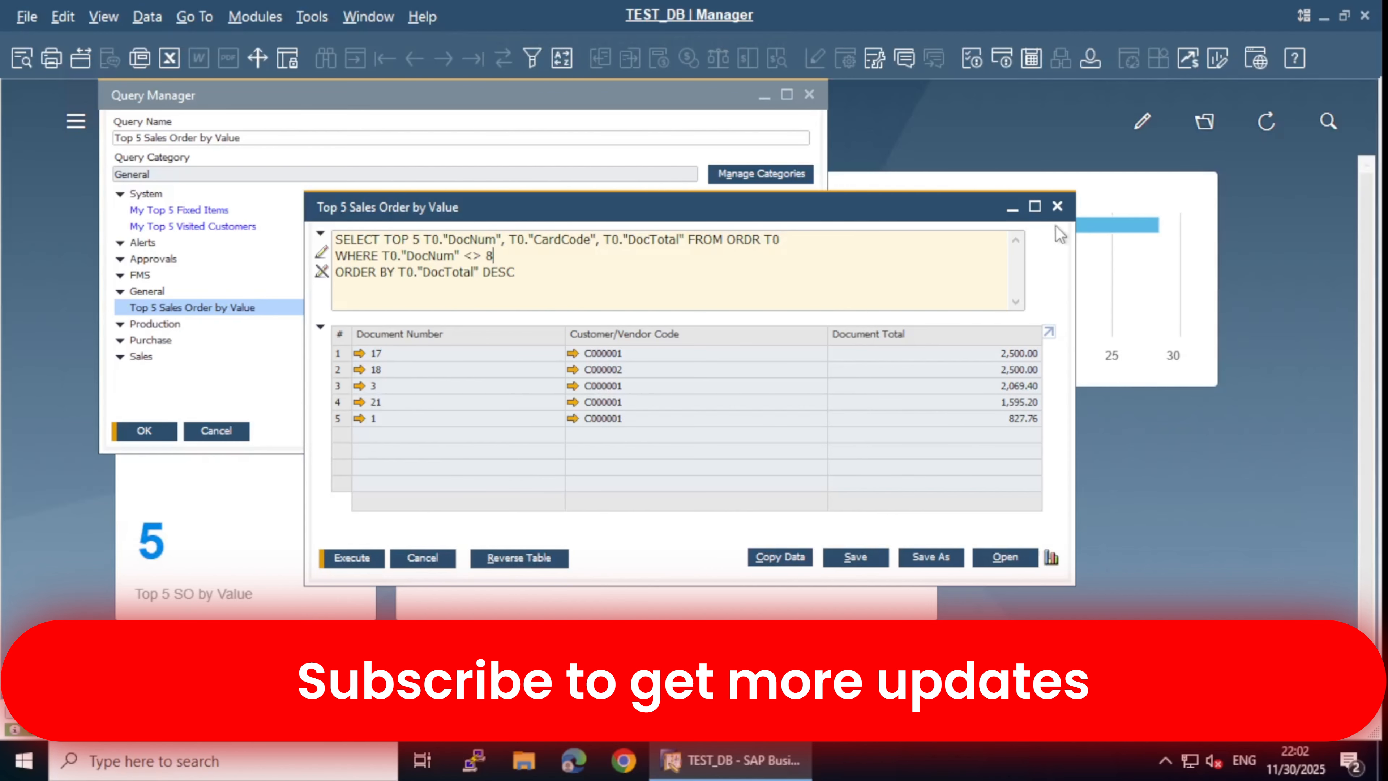
Close the query and Query Manager windows and refresh the cockpit to check the bars of the sales order chart.
left_click(1057, 206)
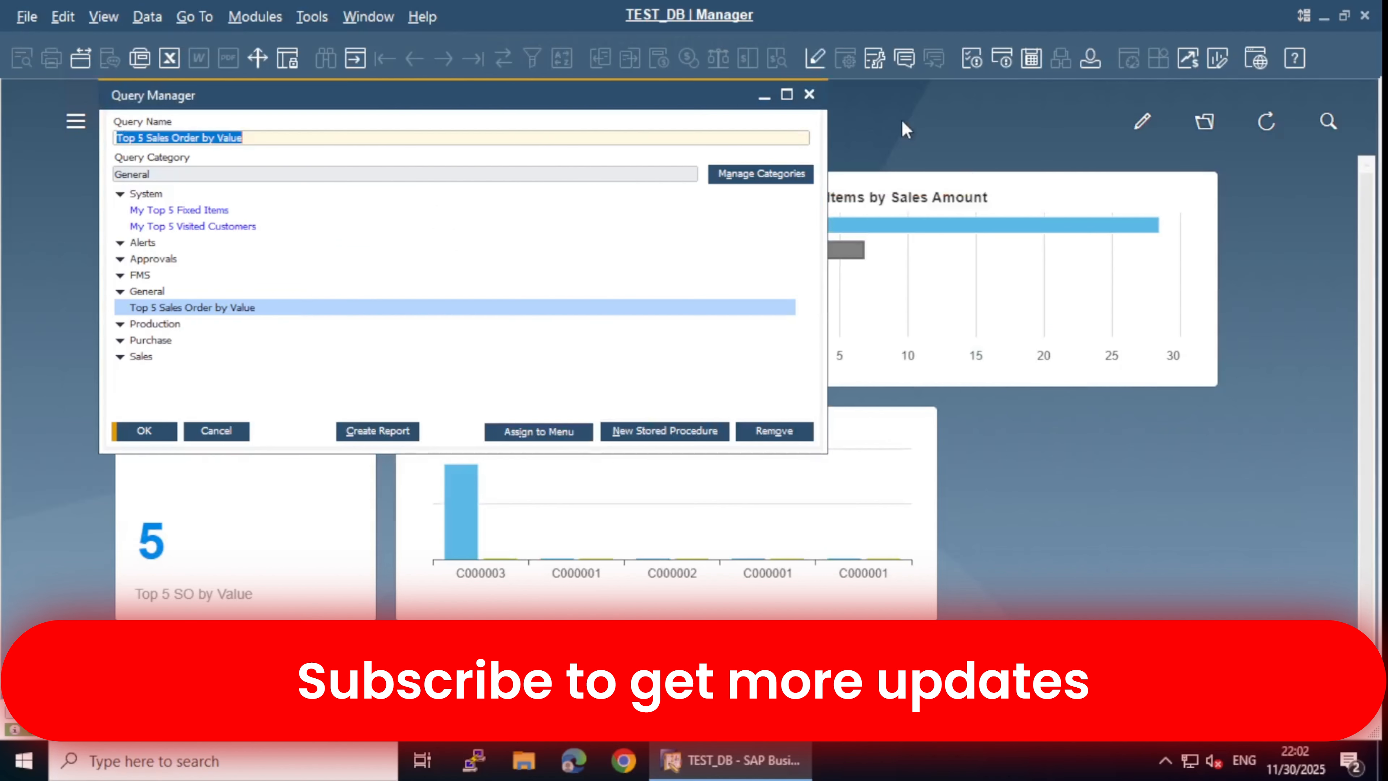
left_click(809, 95)
left_click(1266, 122)
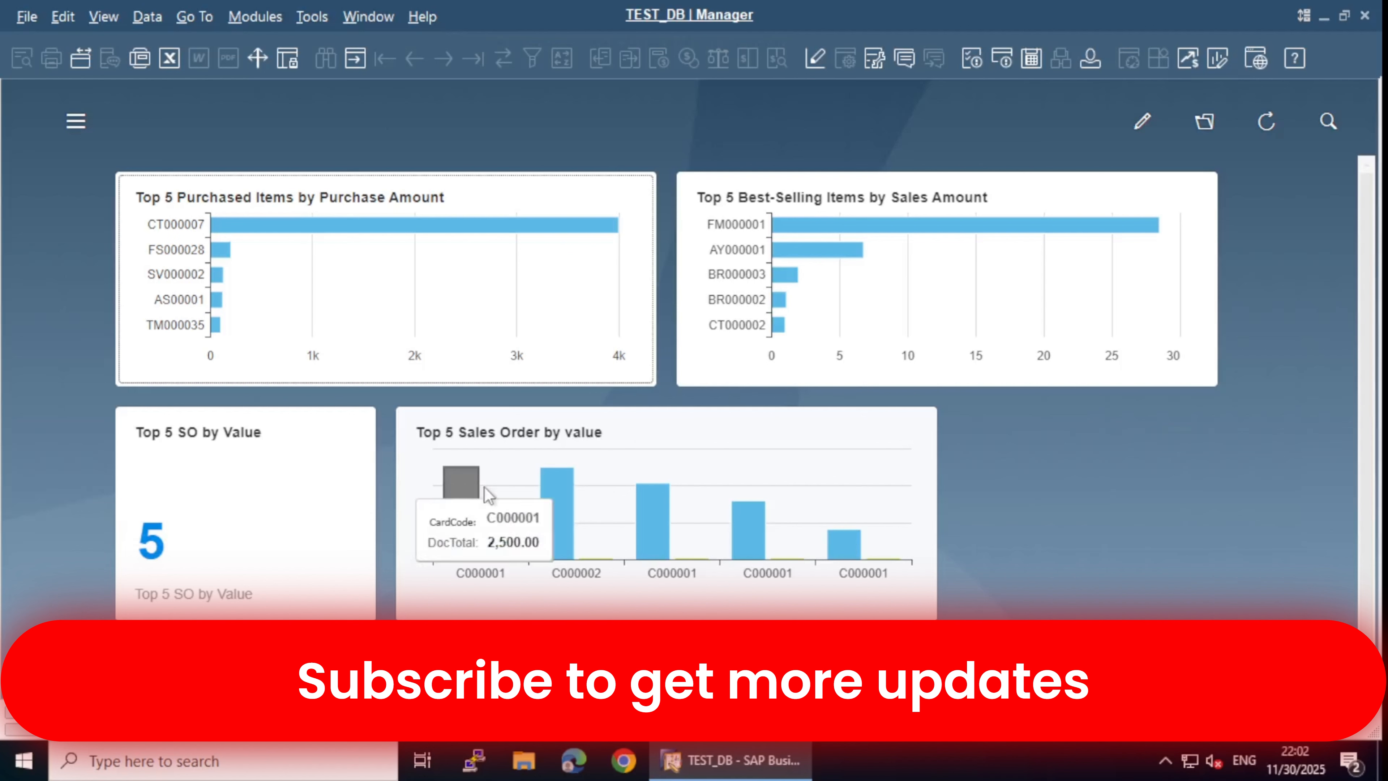
mouse_move(549, 499)
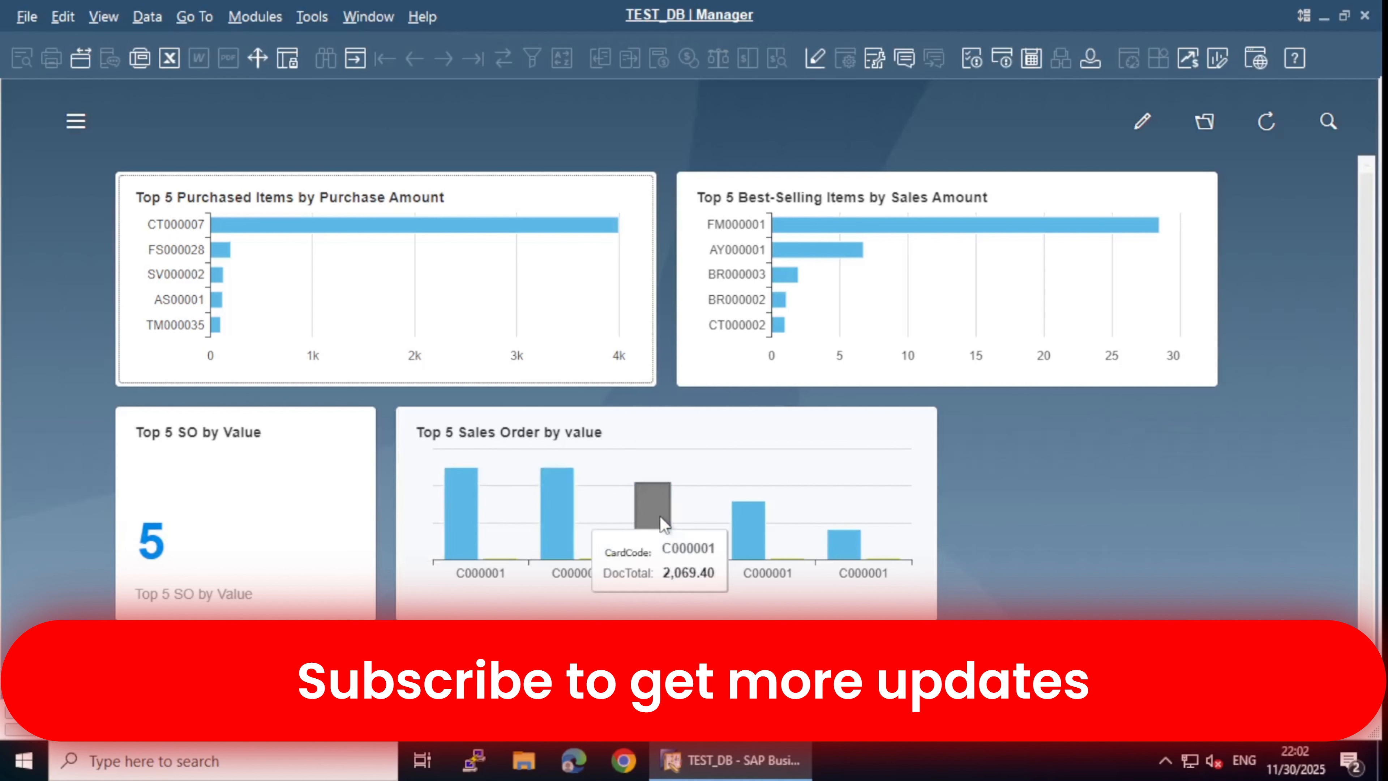
mouse_move(744, 534)
mouse_move(845, 538)
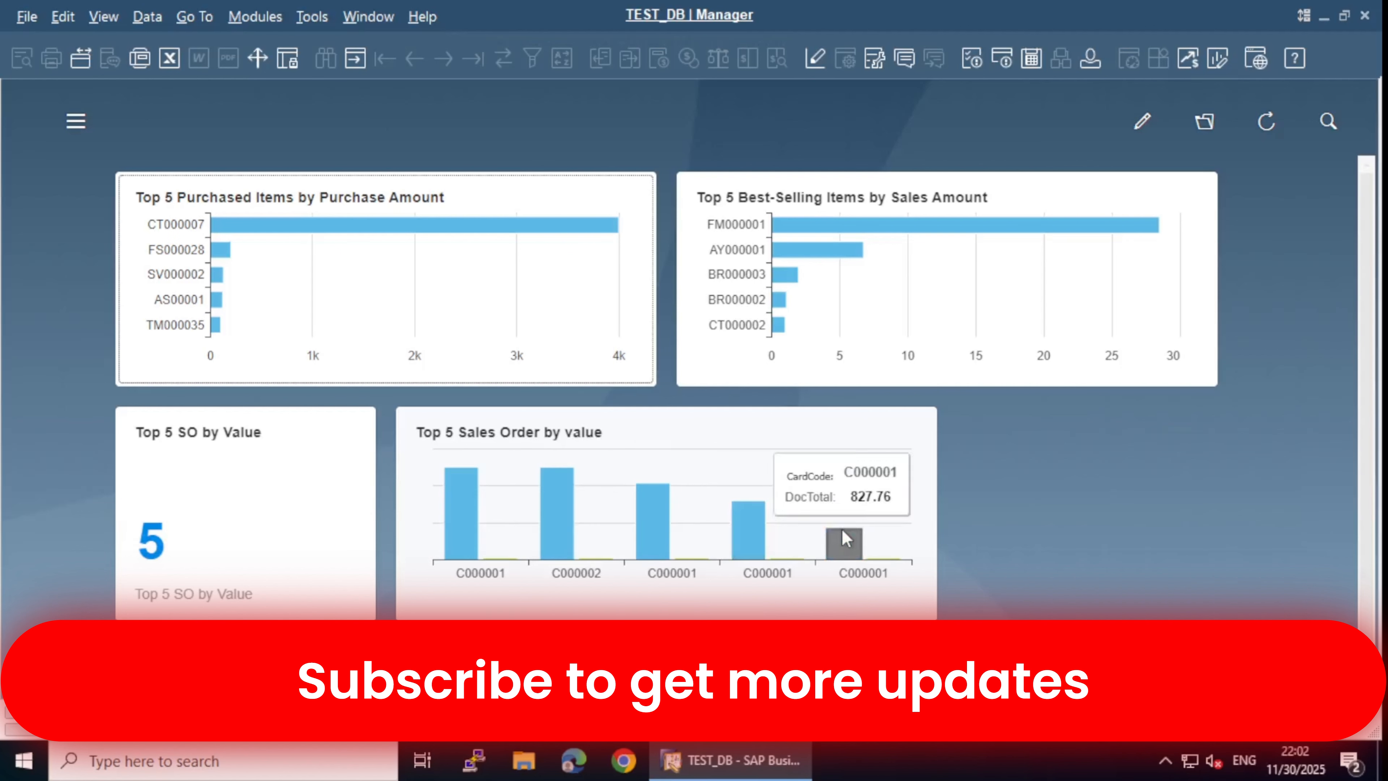